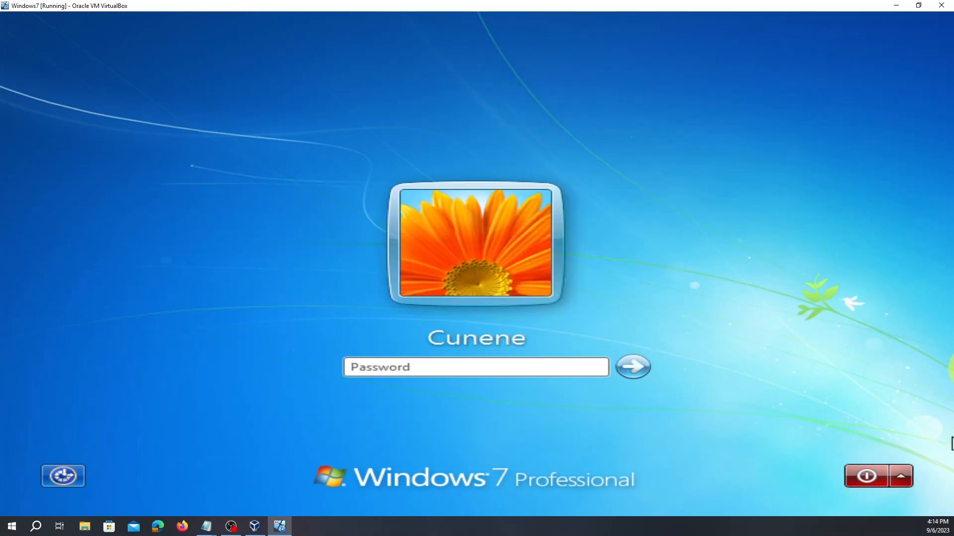
# - Enter the account password, with Caps Lock for the first character, and sign in to Windows 7
pyautogui.press('capslock')
pyautogui.write('•')
pyautogui.press('capslock')
pyautogui.write('••••••••••')
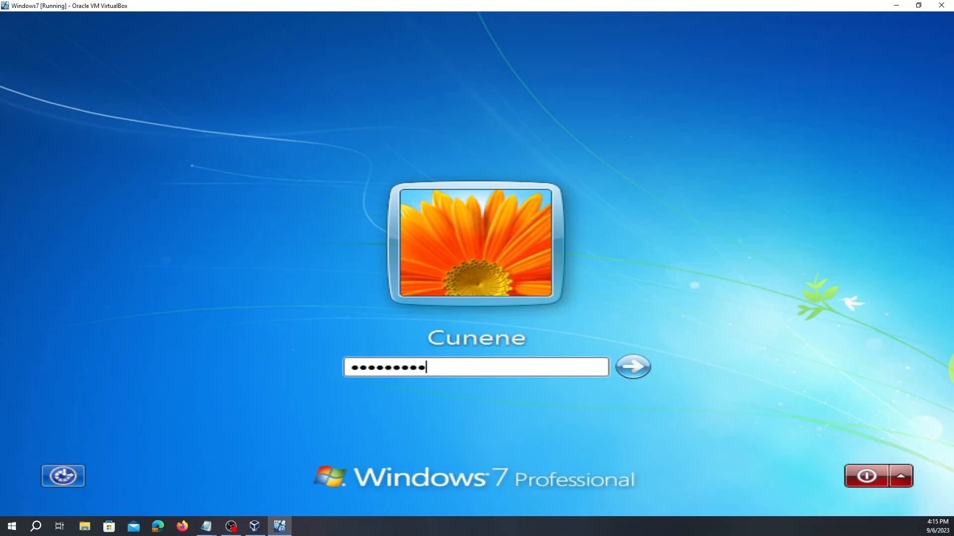
pyautogui.write('•')
pyautogui.press('Return')
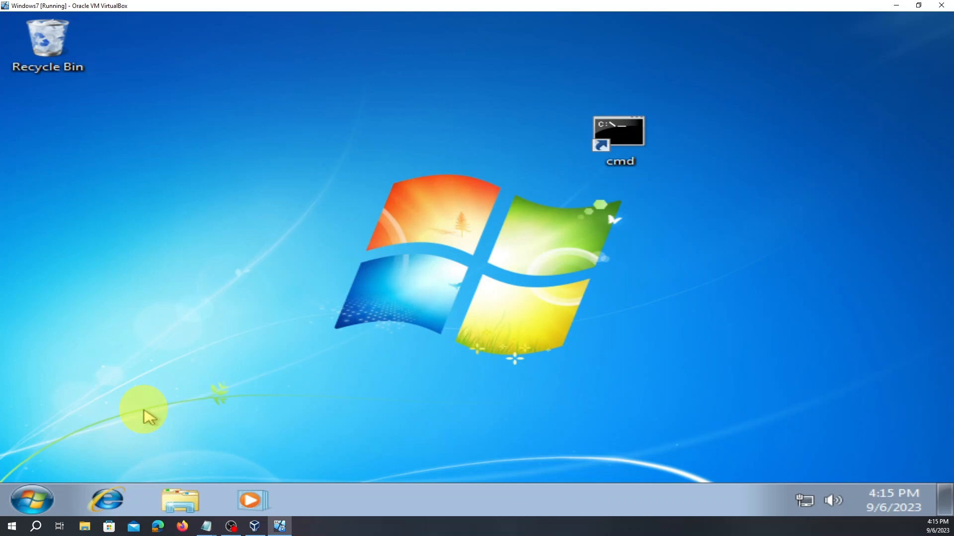
# - Open the Run dialog from the Start menu search and move it near the screen centre
pyautogui.click(34, 500)
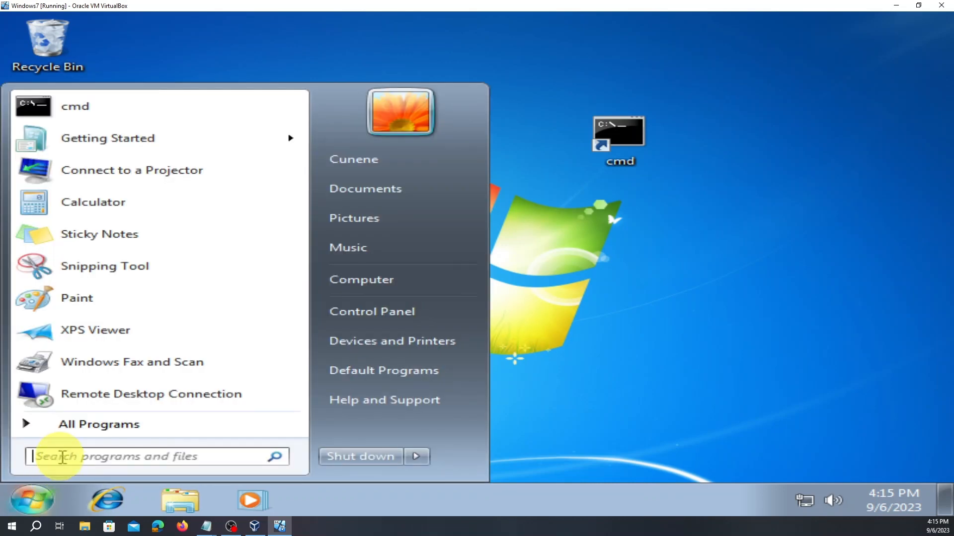
pyautogui.write('run')
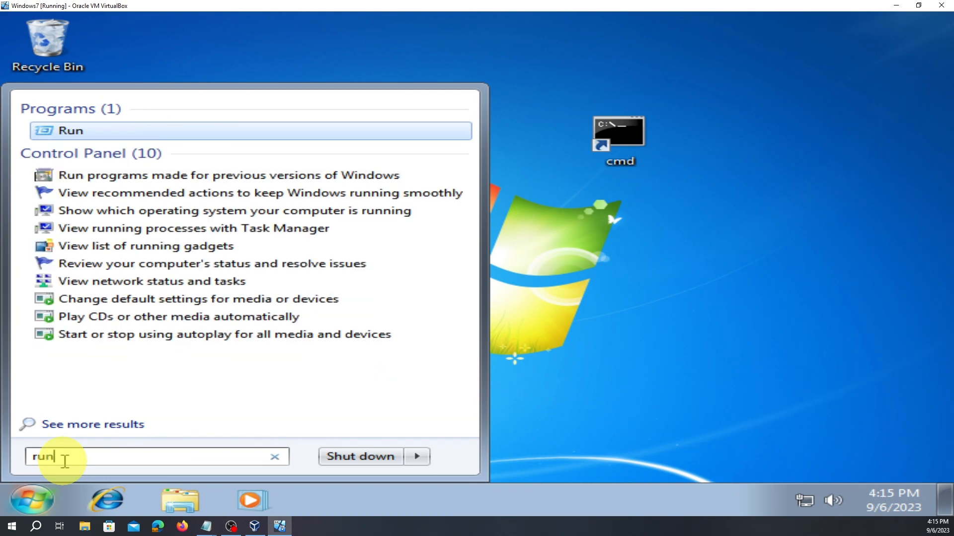
pyautogui.press('Return')
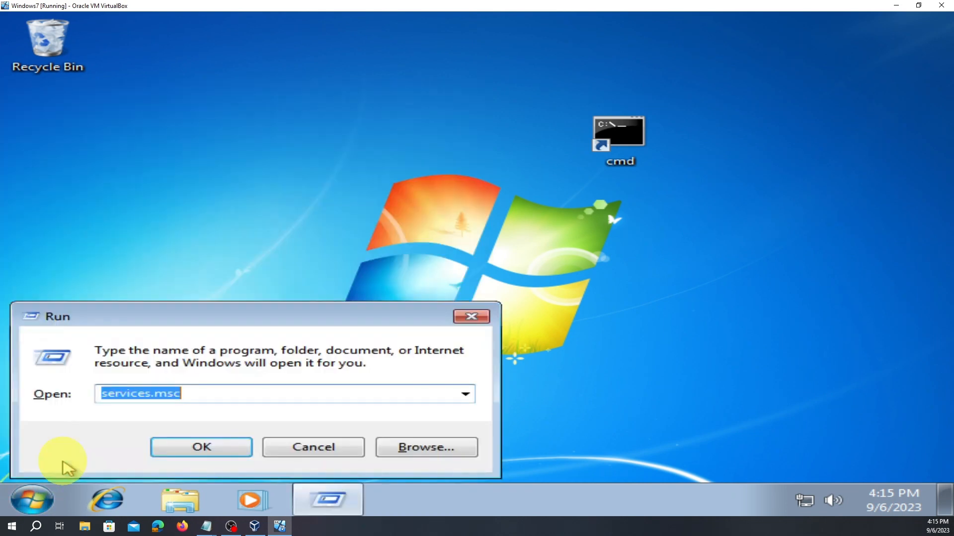
pyautogui.click(471, 317)
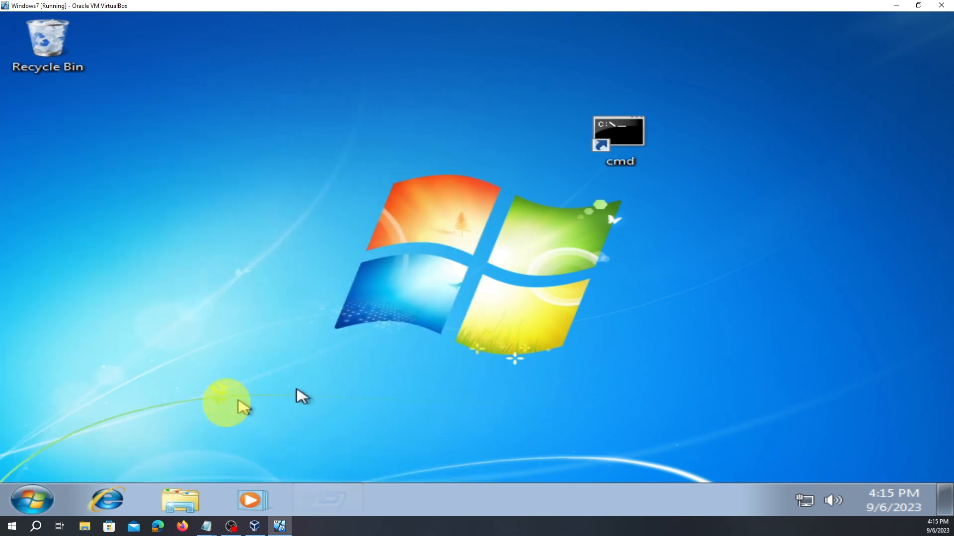
pyautogui.click(35, 499)
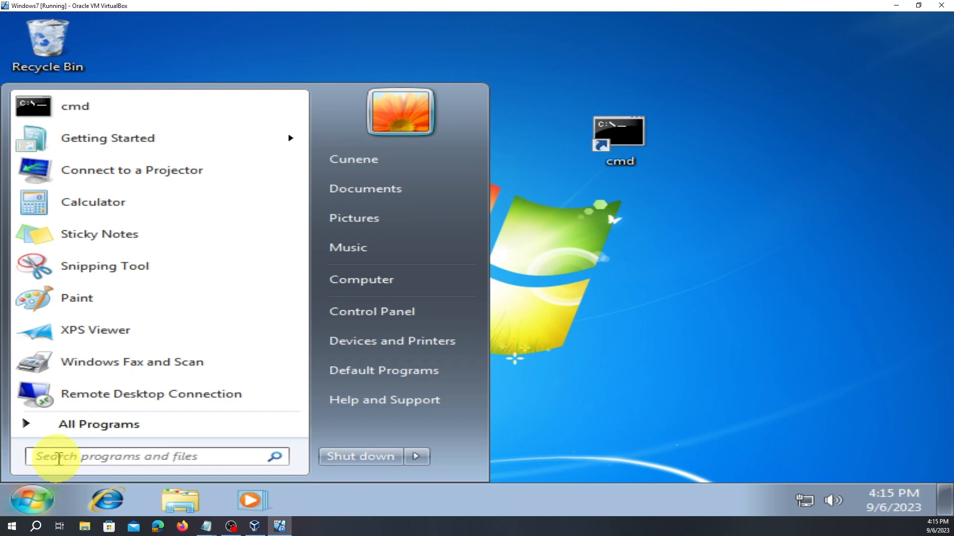
pyautogui.write('r')
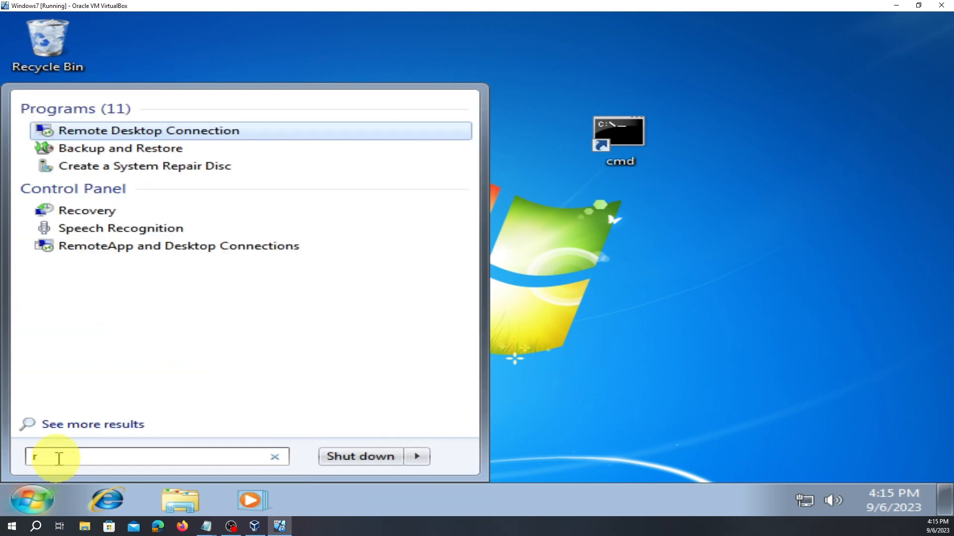
pyautogui.write('un')
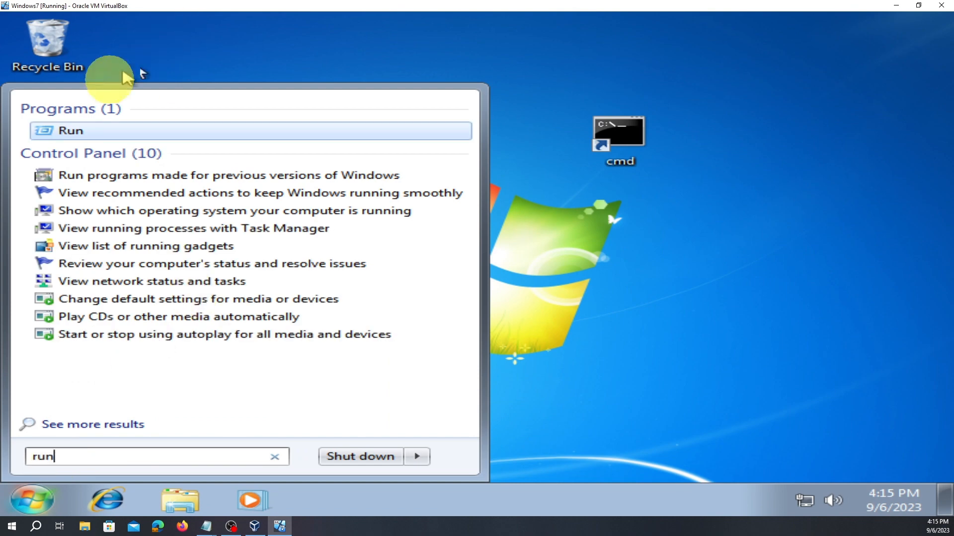
pyautogui.click(70, 133)
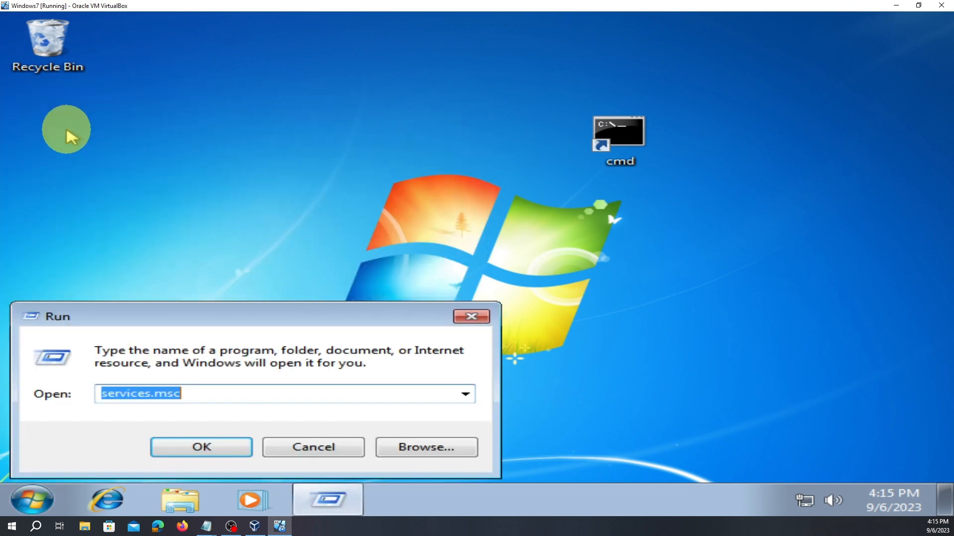
pyautogui.moveTo(182, 308); pyautogui.dragTo(393, 215)
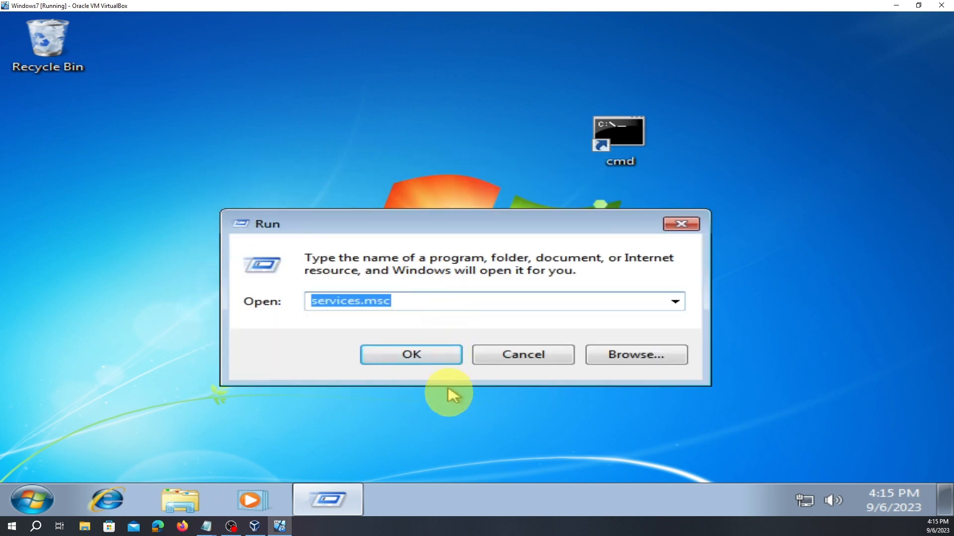
pyautogui.moveTo(471, 229); pyautogui.dragTo(469, 172)
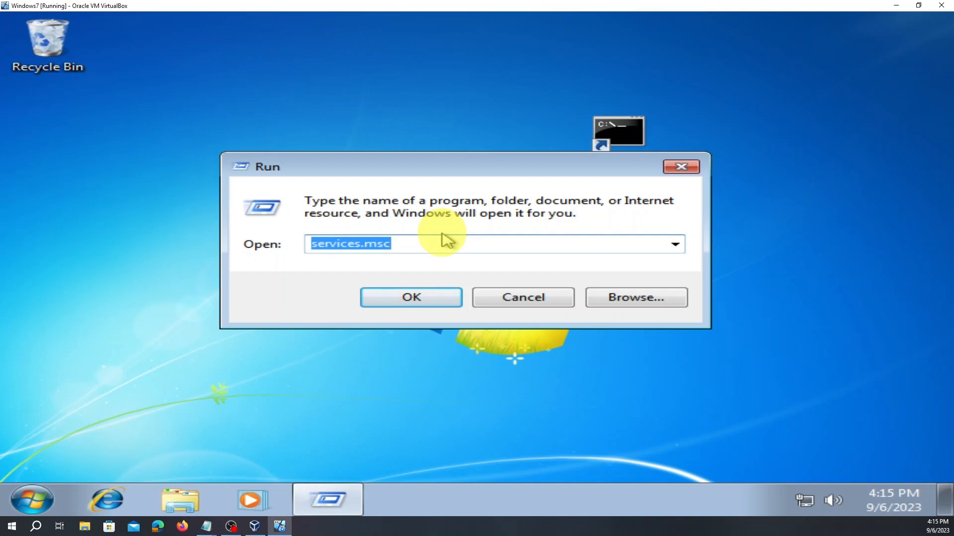
# - Run gpedit.msc, picked from the Run box's history
pyautogui.write('g')
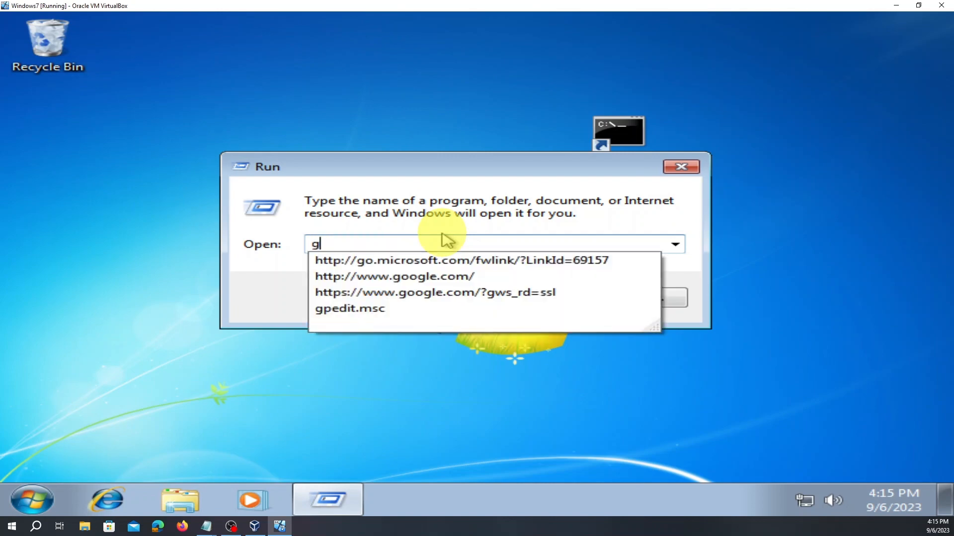
pyautogui.write('p')
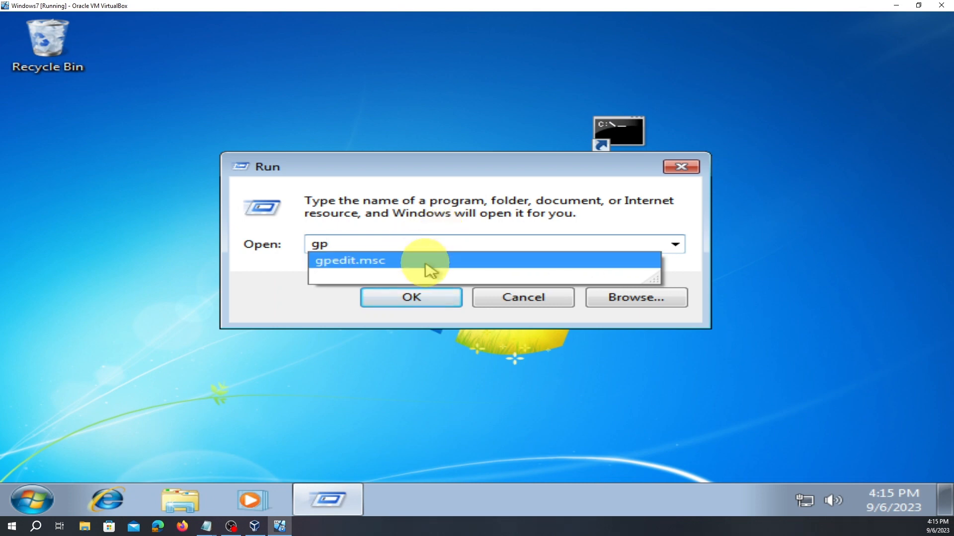
pyautogui.click(430, 264)
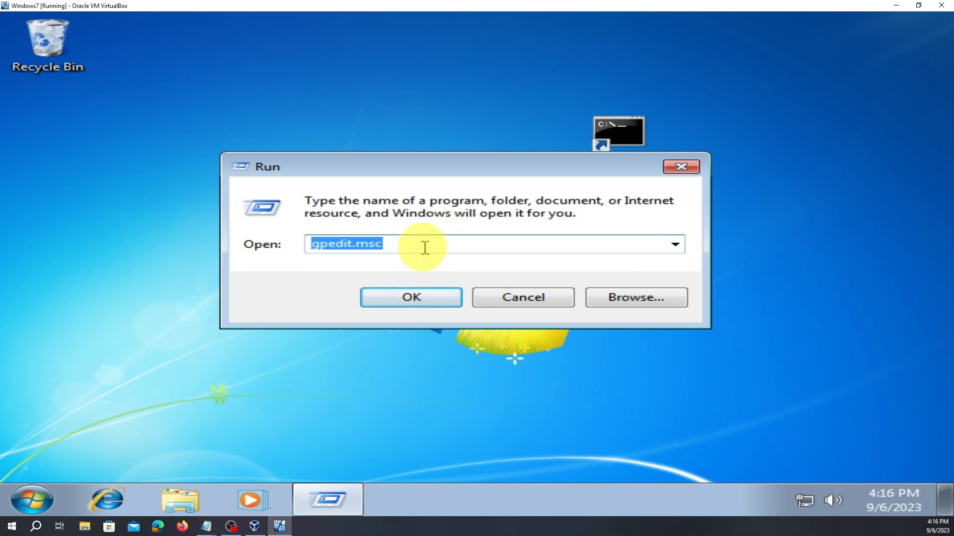
pyautogui.click(425, 247)
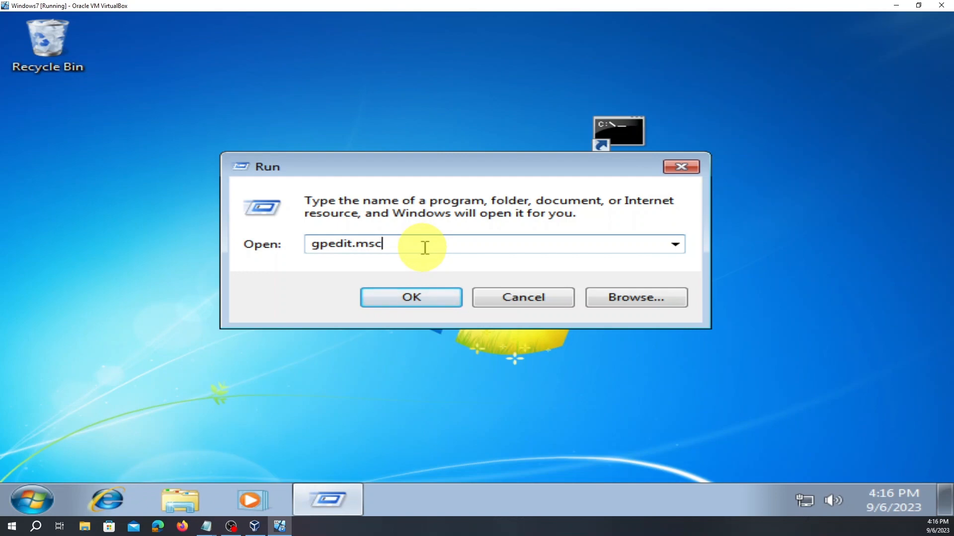
pyautogui.click(409, 299)
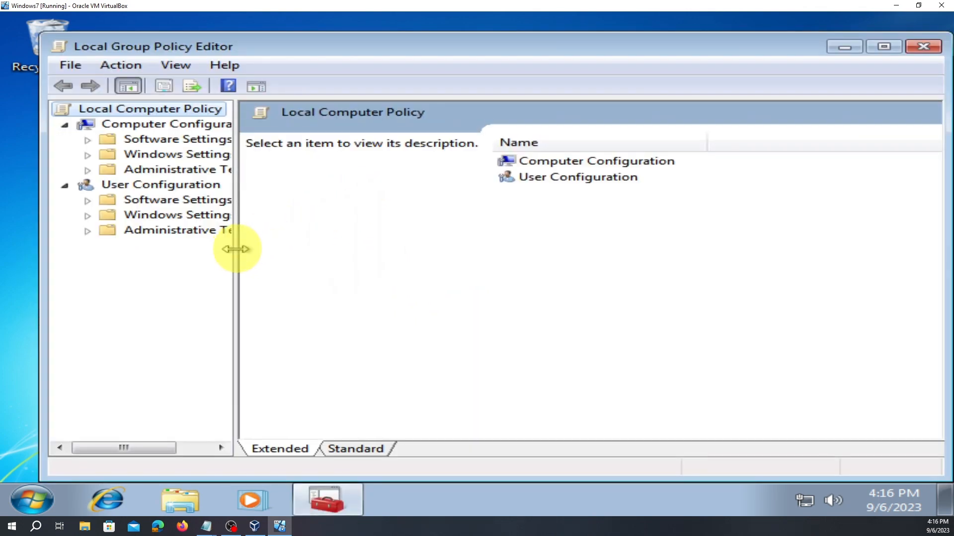
# - Maximize the editor and go to Computer Configuration > Administrative Templates > Windows Components > Windows Update
pyautogui.moveTo(238, 250); pyautogui.dragTo(326, 271)
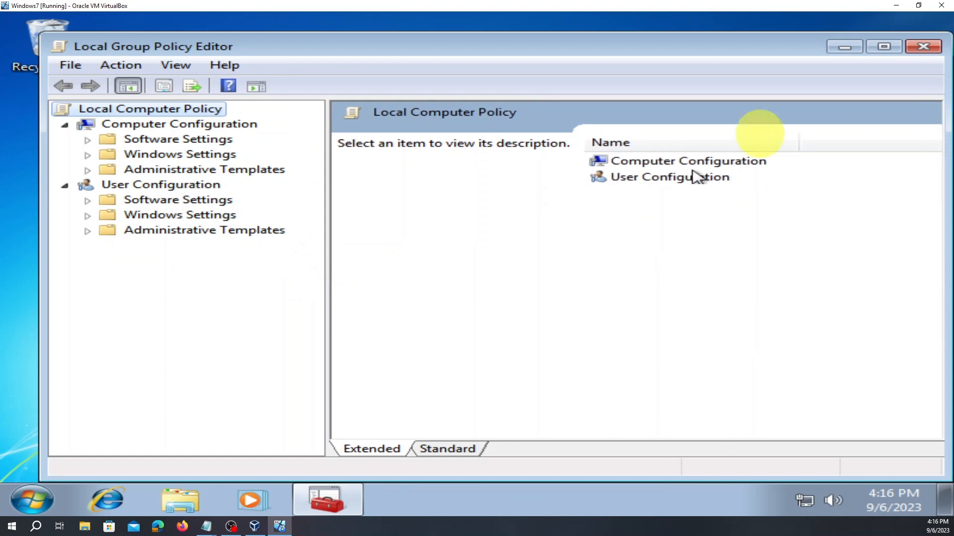
pyautogui.click(884, 47)
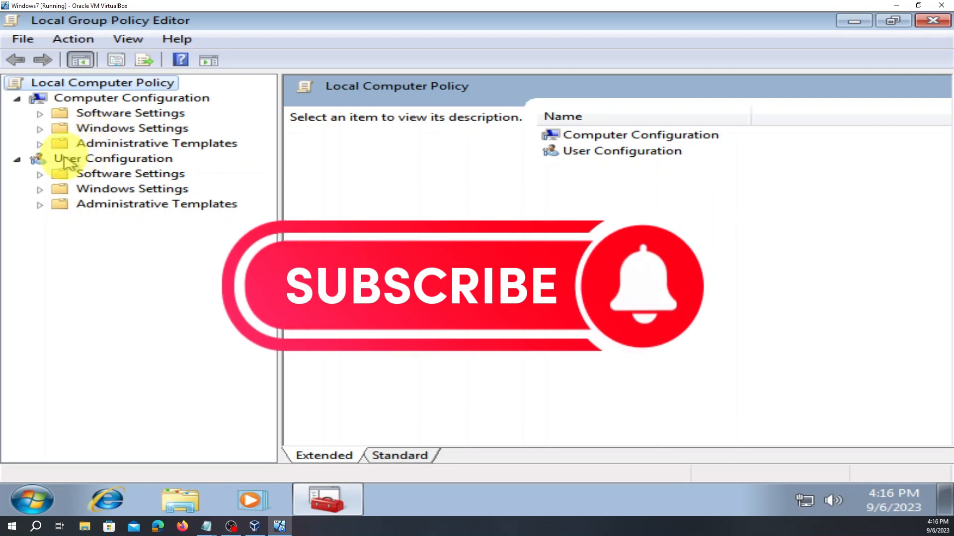
pyautogui.click(41, 145)
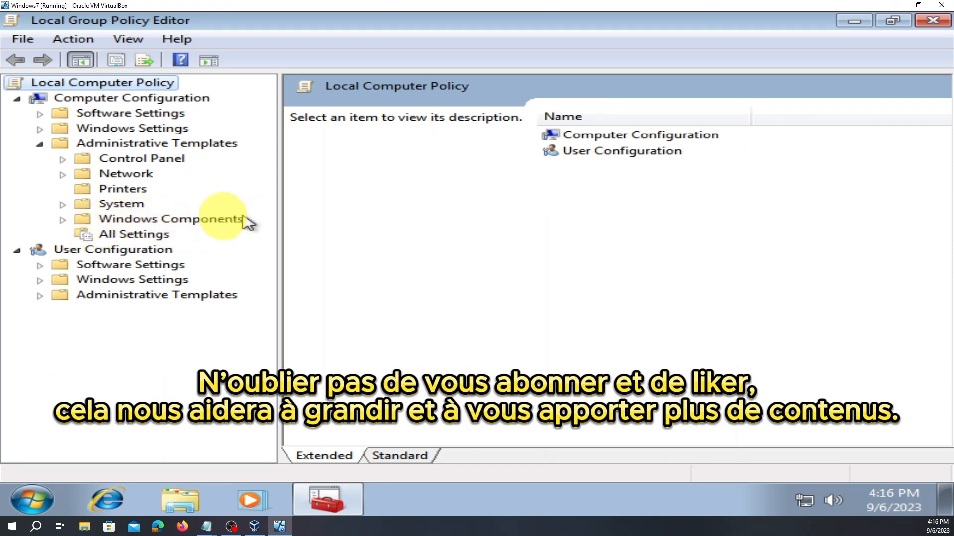
pyautogui.click(63, 219)
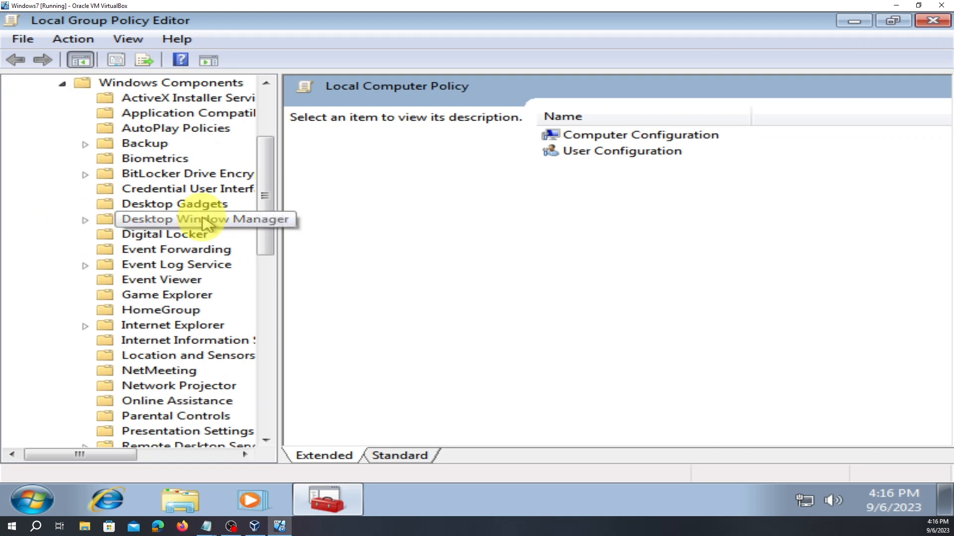
pyautogui.scroll(-3, 211, 228)
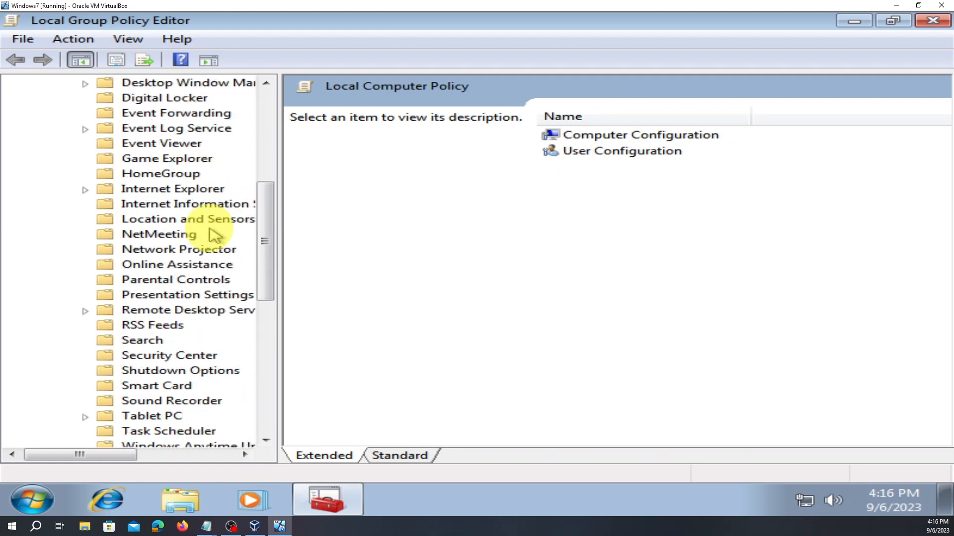
pyautogui.scroll(-6, 213, 236)
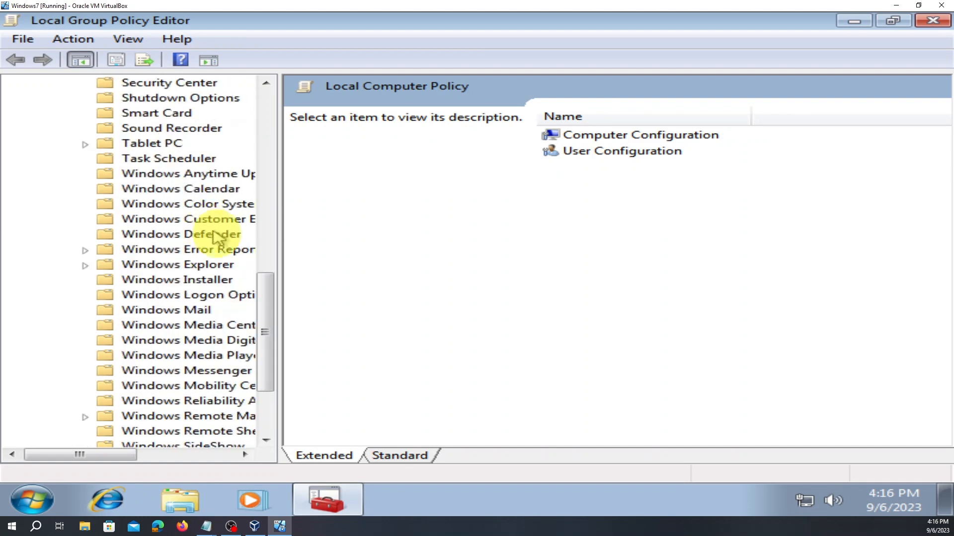
pyautogui.moveTo(278, 290); pyautogui.dragTo(515, 353)
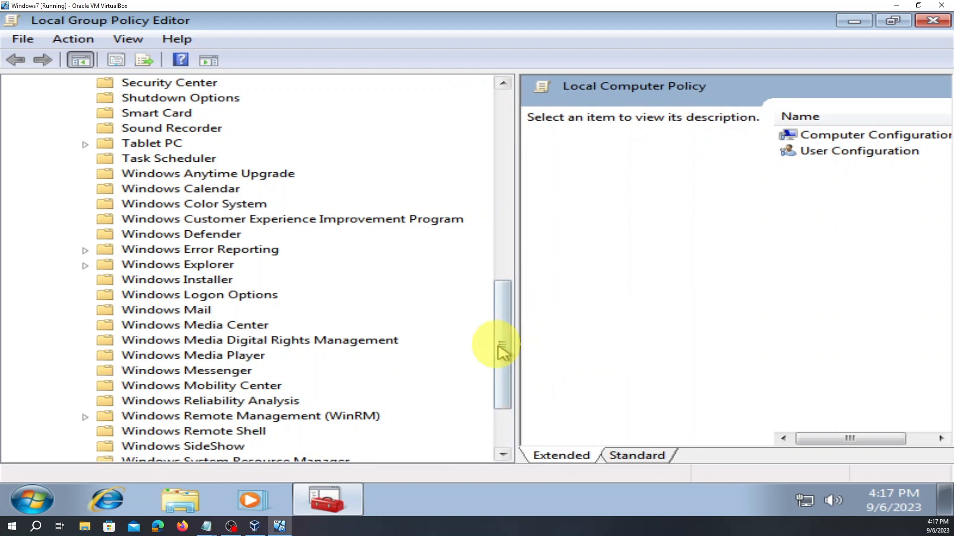
pyautogui.scroll(-2, 402, 363)
pyautogui.scroll(-1, 402, 363)
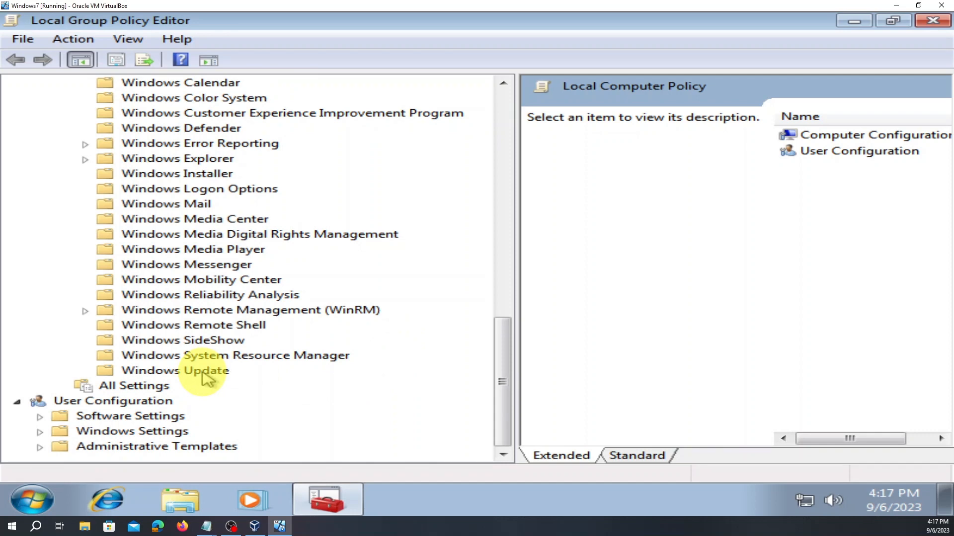
pyautogui.click(206, 380)
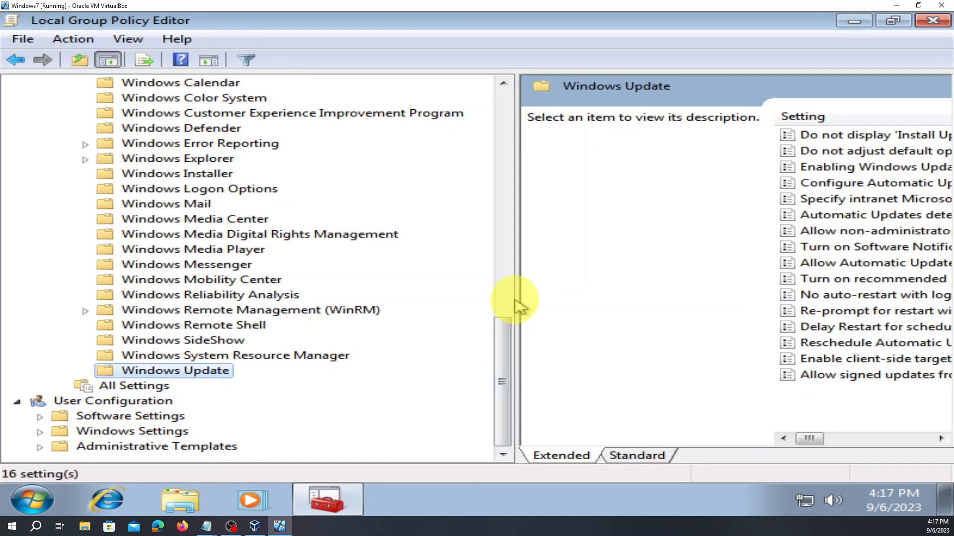
# - Widen the settings list and open the Disabled Configure Automatic Updates policy for editing
pyautogui.moveTo(511, 310); pyautogui.dragTo(121, 314)
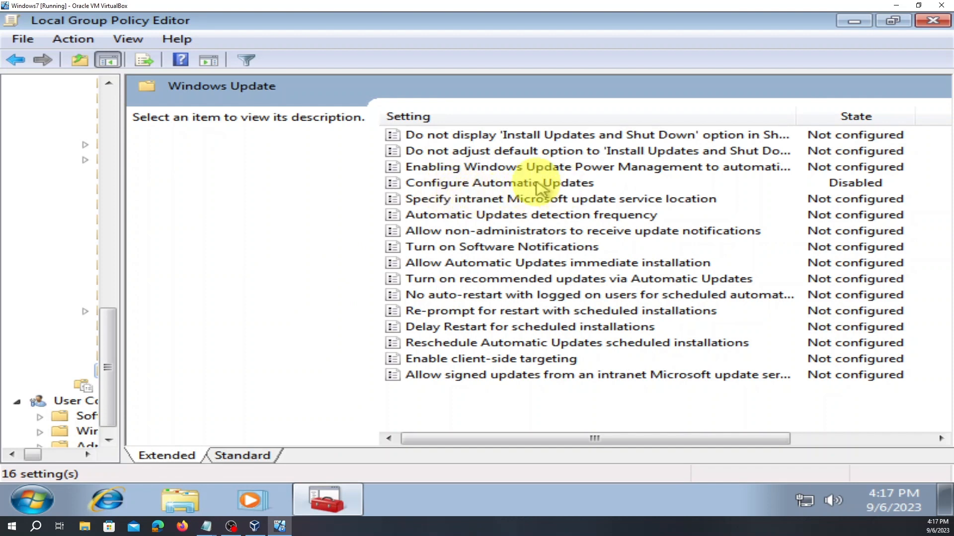
pyautogui.click(540, 185)
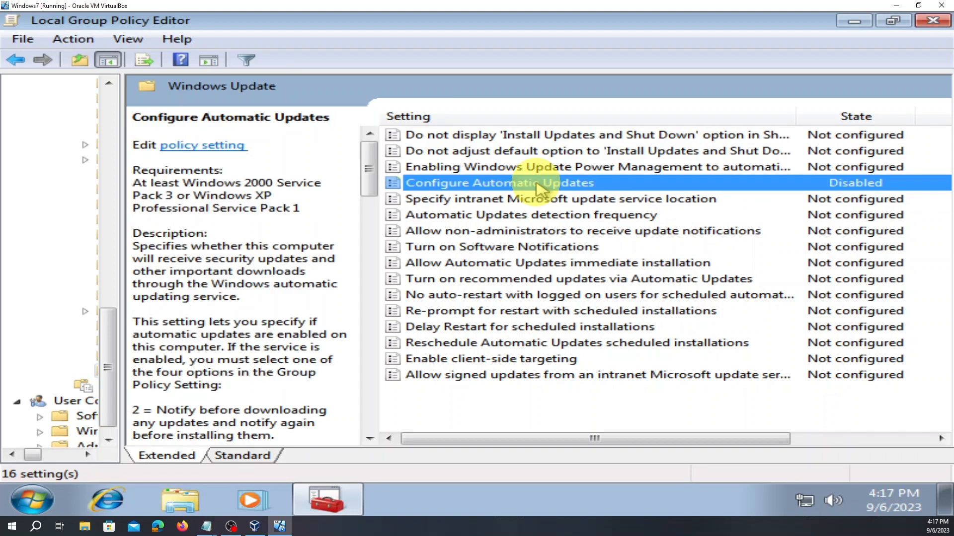
pyautogui.doubleClick(540, 185)
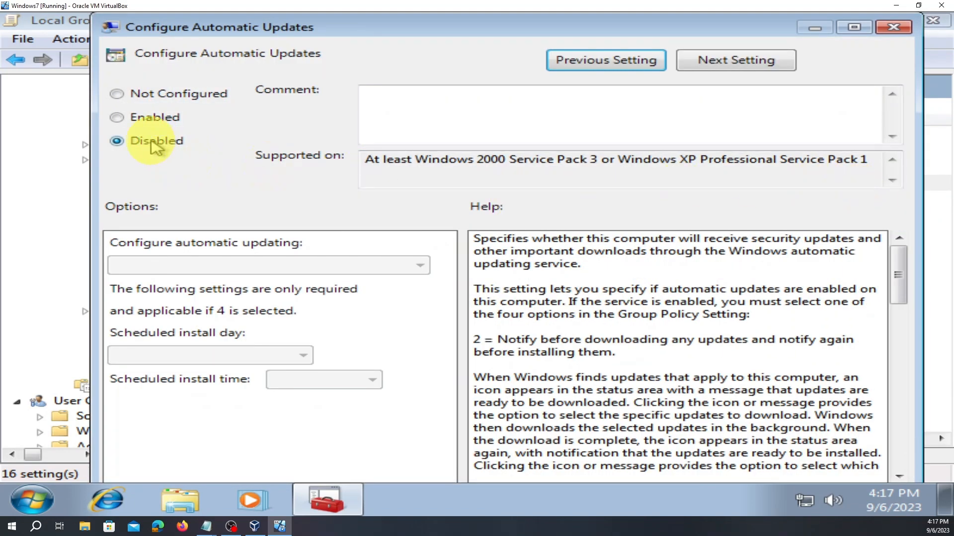
# - Enable Configure Automatic Updates with 3 - Auto download and notify for install, daily at 03:00, and save
pyautogui.click(117, 118)
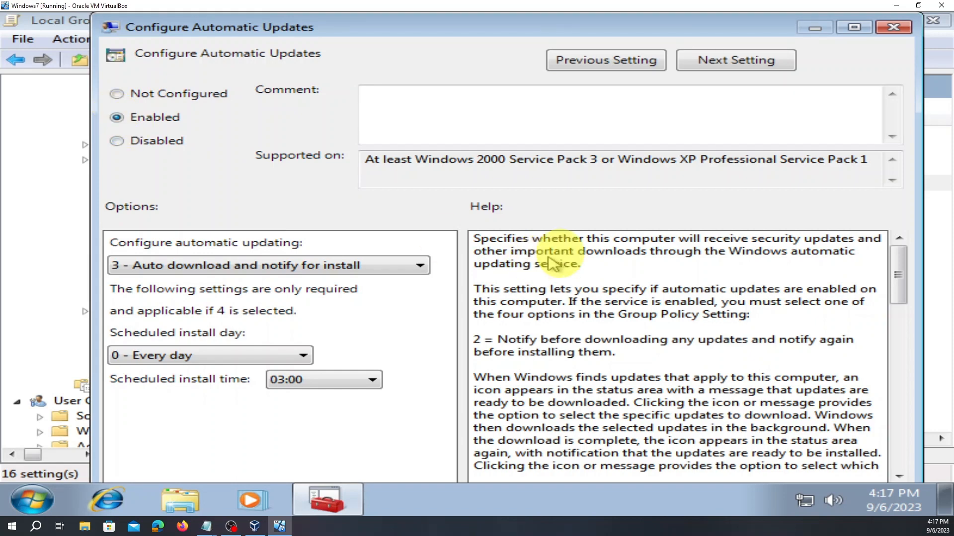
pyautogui.moveTo(672, 26); pyautogui.dragTo(650, 38)
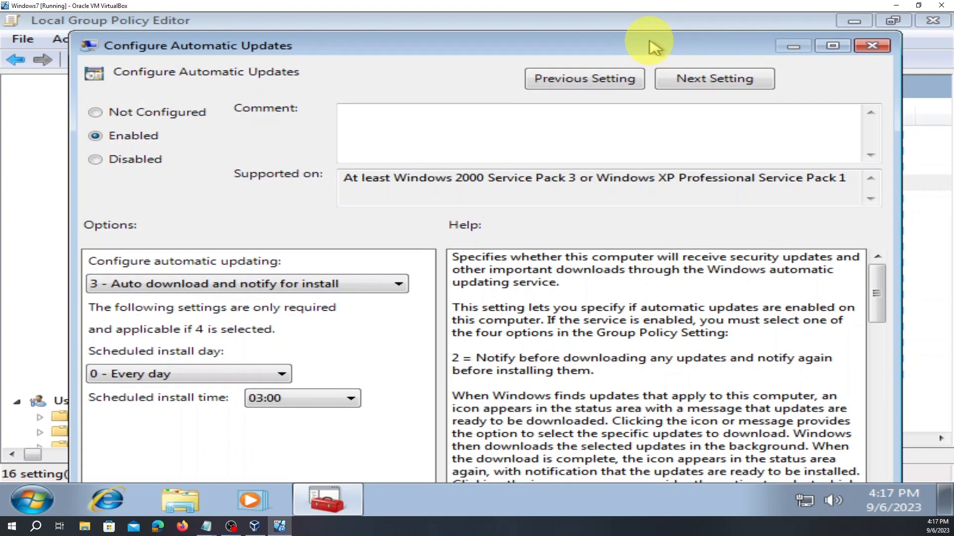
pyautogui.click(841, 46)
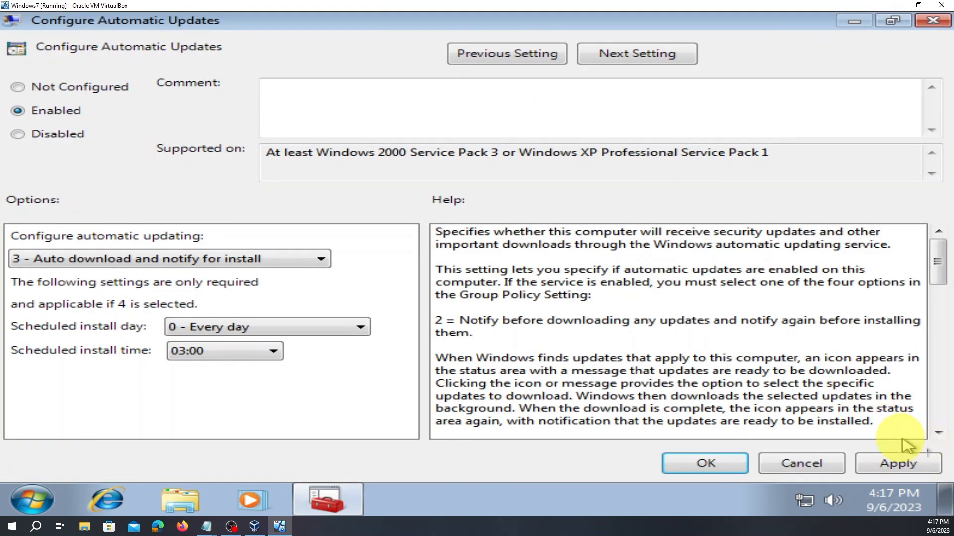
pyautogui.click(903, 467)
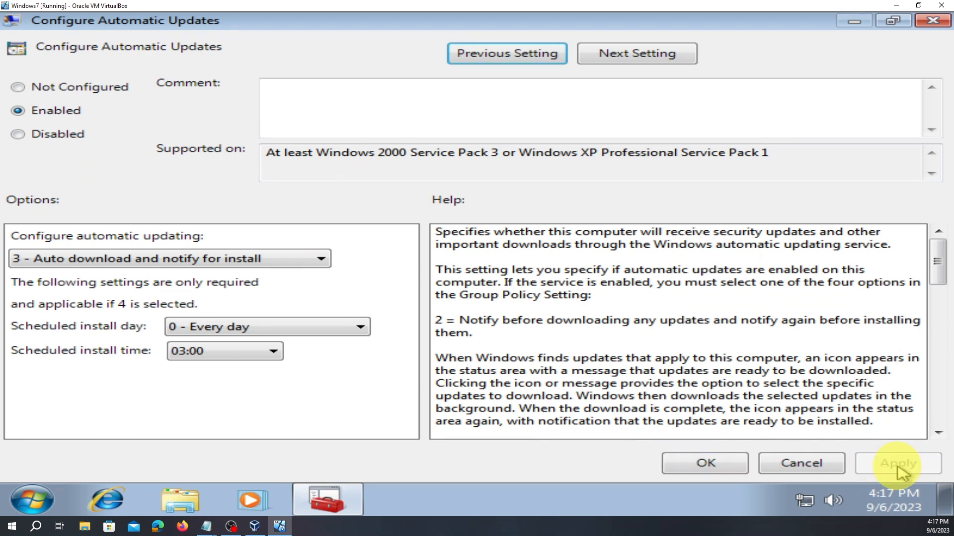
pyautogui.click(705, 463)
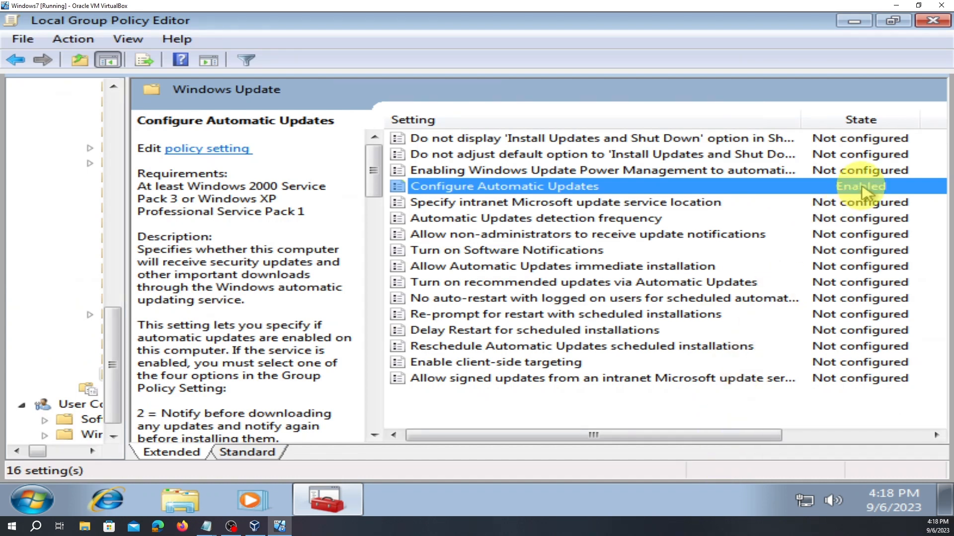
# - Close the Group Policy Editor and restart the Windows 7 VM from the Start menu
pyautogui.click(939, 23)
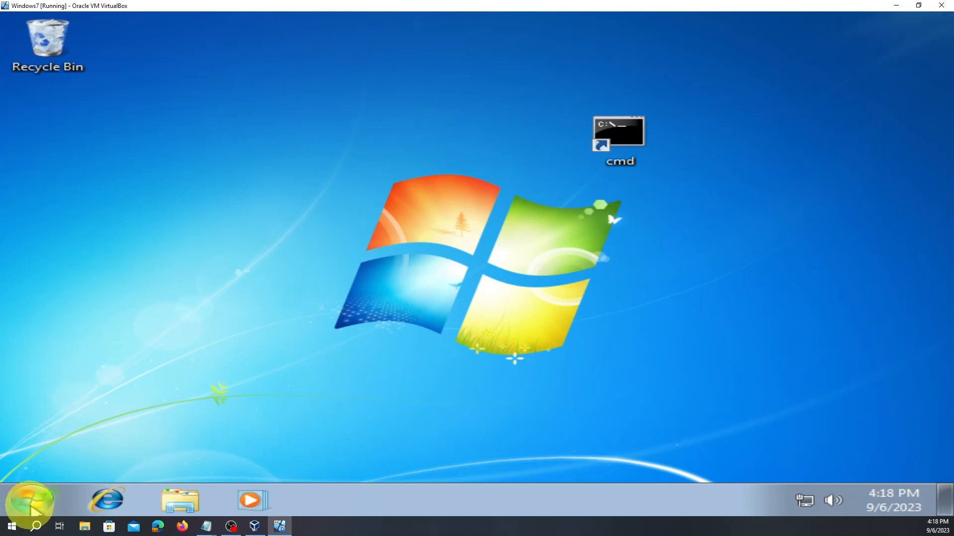
pyautogui.click(33, 501)
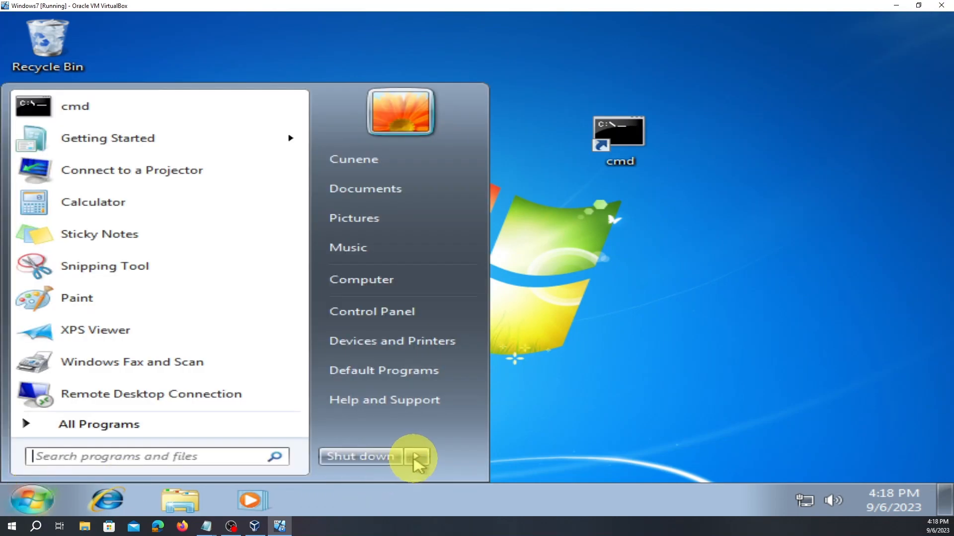
pyautogui.moveTo(416, 457)
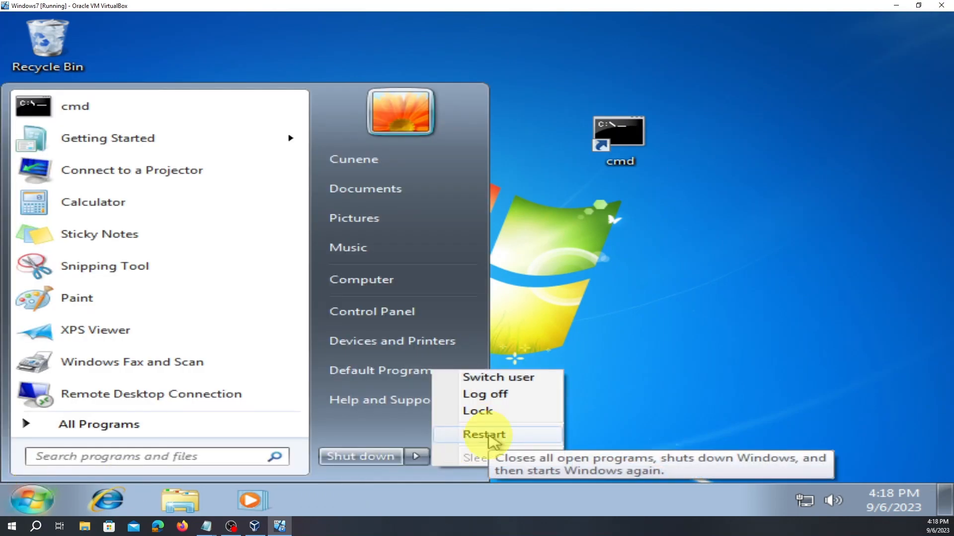
pyautogui.click(512, 395)
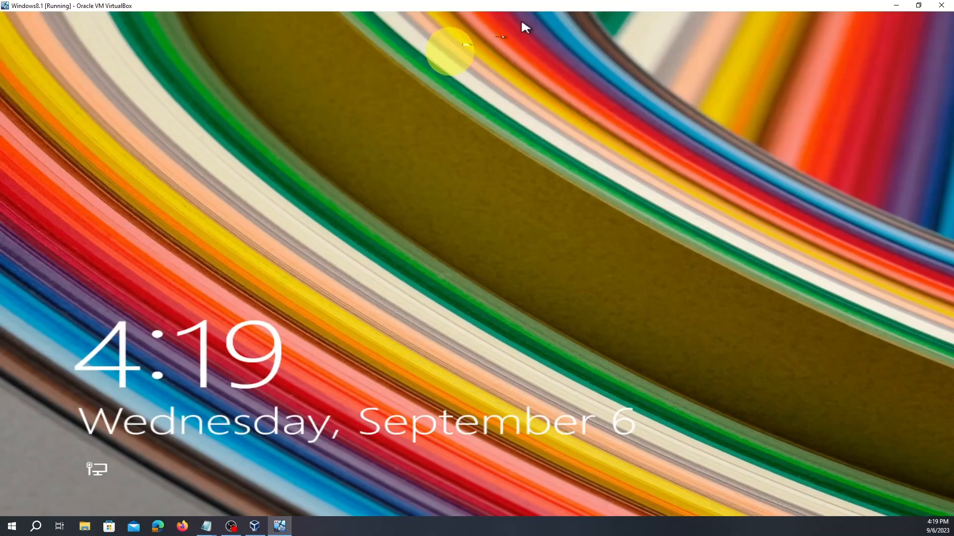
# - Resize and recentre the VirtualBox window, maximize it again, and dismiss the Windows 8.1 lock screen
pyautogui.click(919, 6)
pyautogui.moveTo(432, 150); pyautogui.dragTo(522, 137)
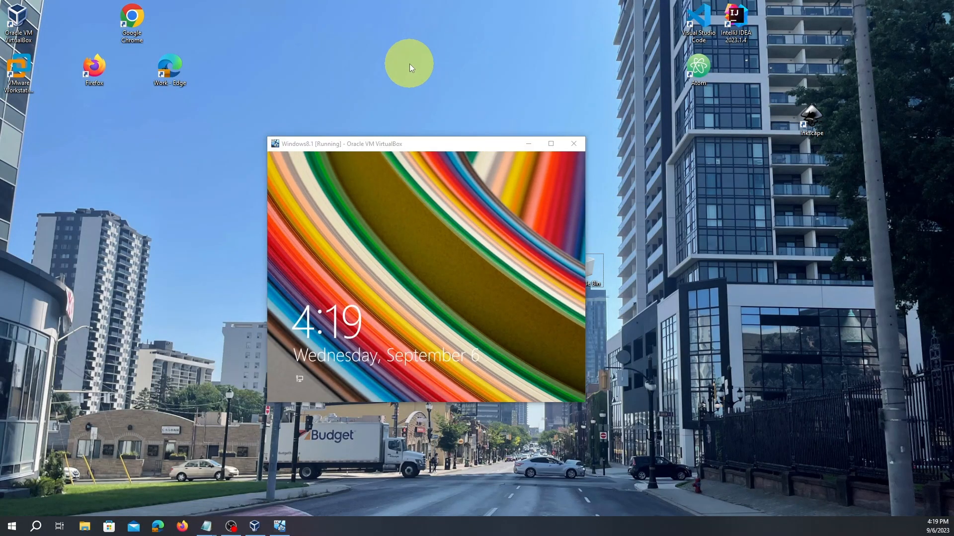
pyautogui.moveTo(441, 145); pyautogui.dragTo(482, 148)
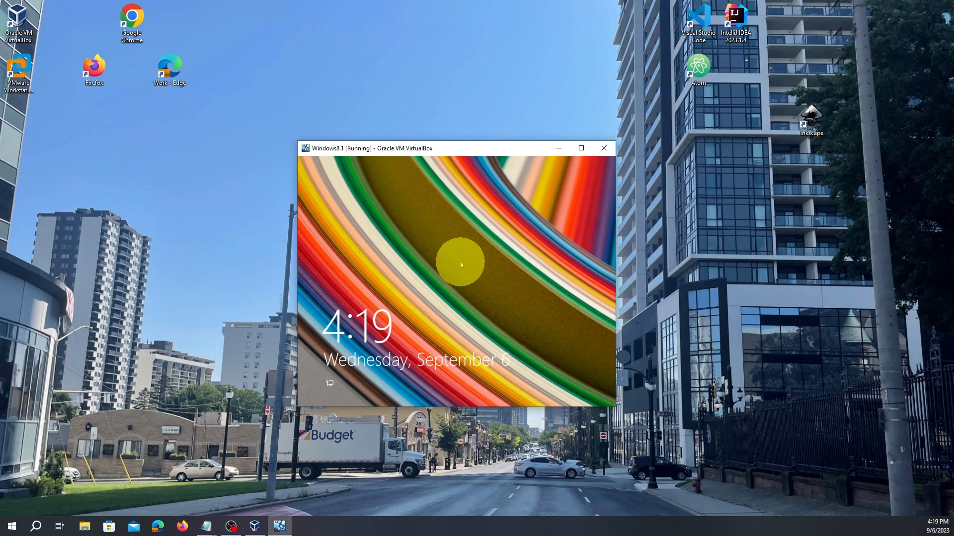
pyautogui.moveTo(465, 149); pyautogui.dragTo(504, 141)
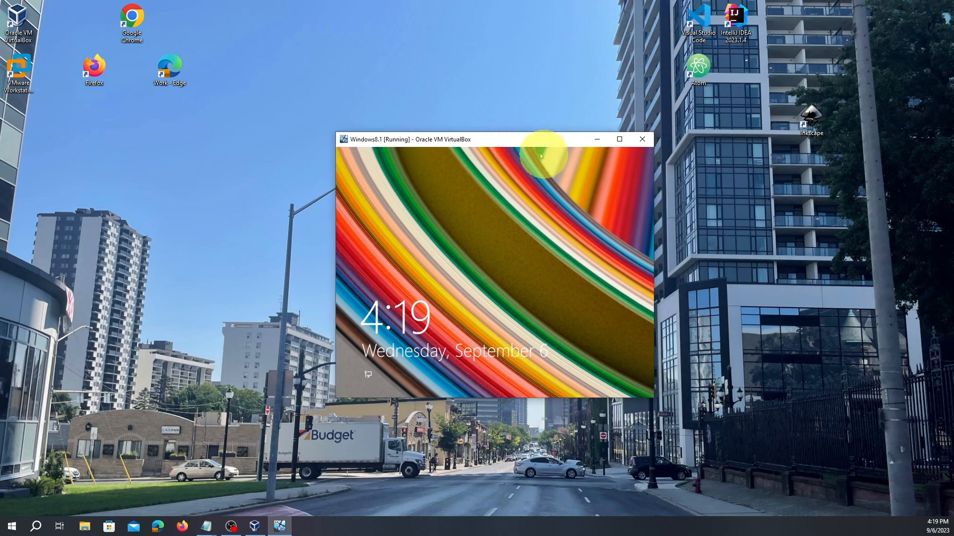
pyautogui.click(619, 140)
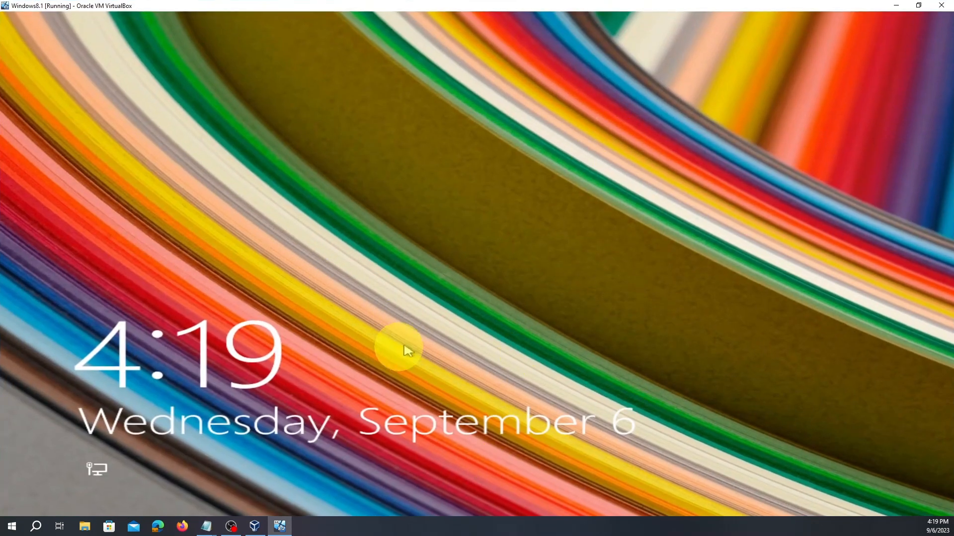
pyautogui.click(388, 271)
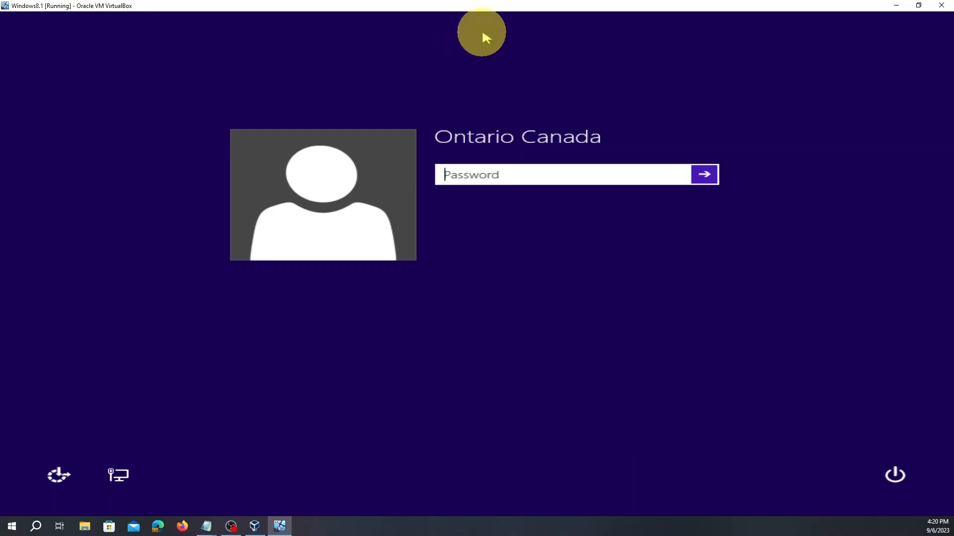
# - Sign in to Windows 8.1 and look over the desktop and the zoomed-out Start screen tiles
pyautogui.press('Return')
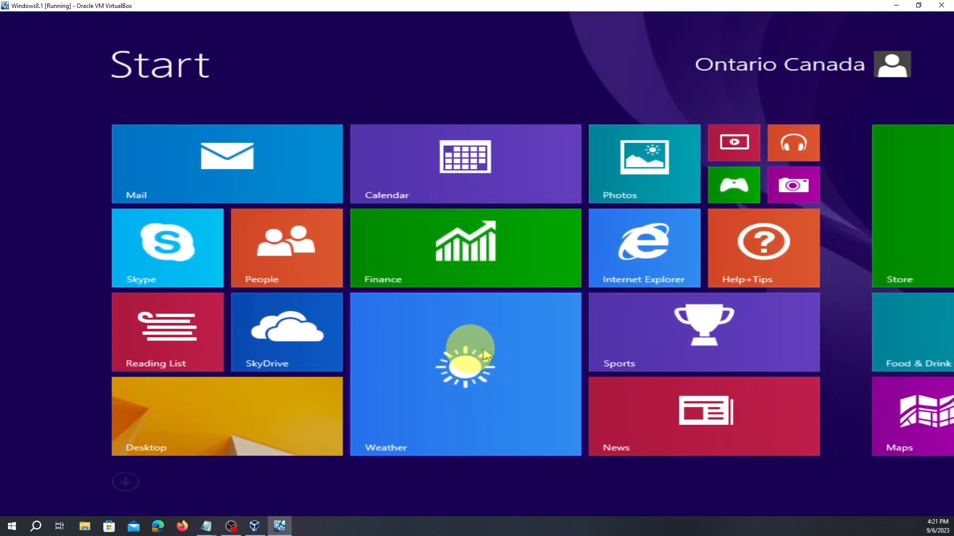
pyautogui.click(272, 436)
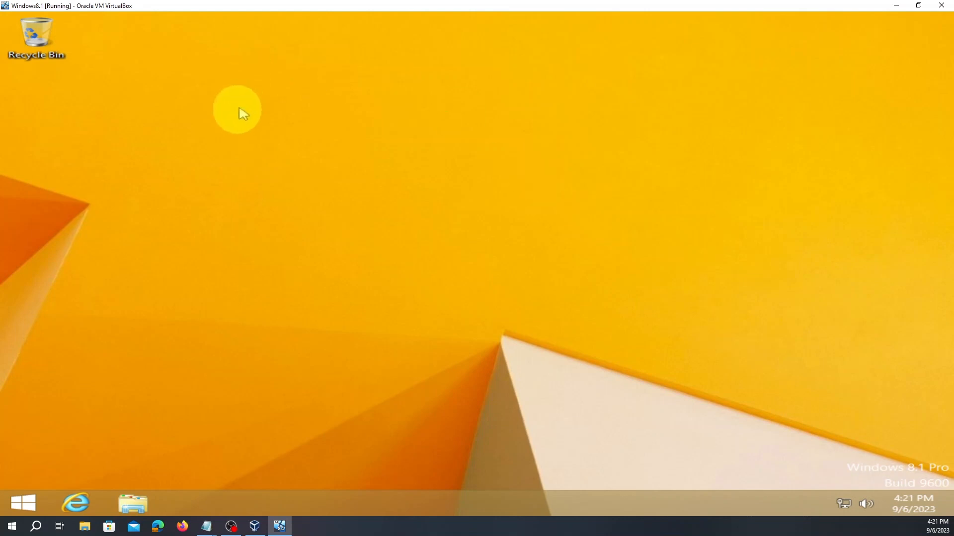
pyautogui.click(34, 502)
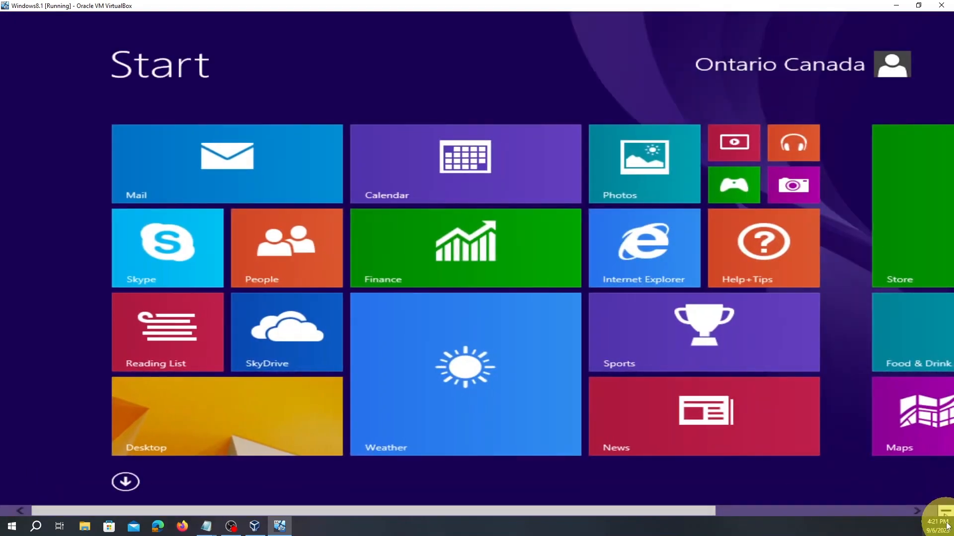
pyautogui.click(946, 510)
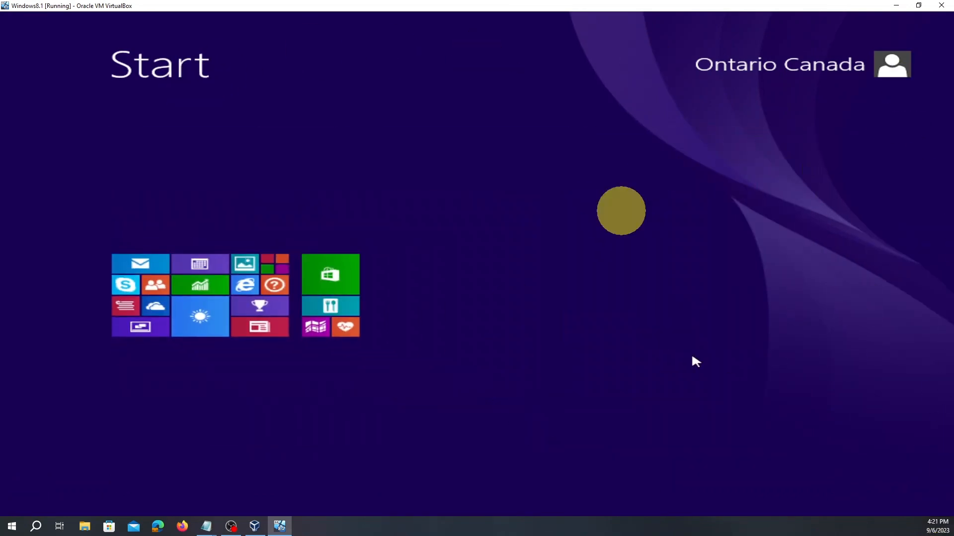
pyautogui.click(864, 437)
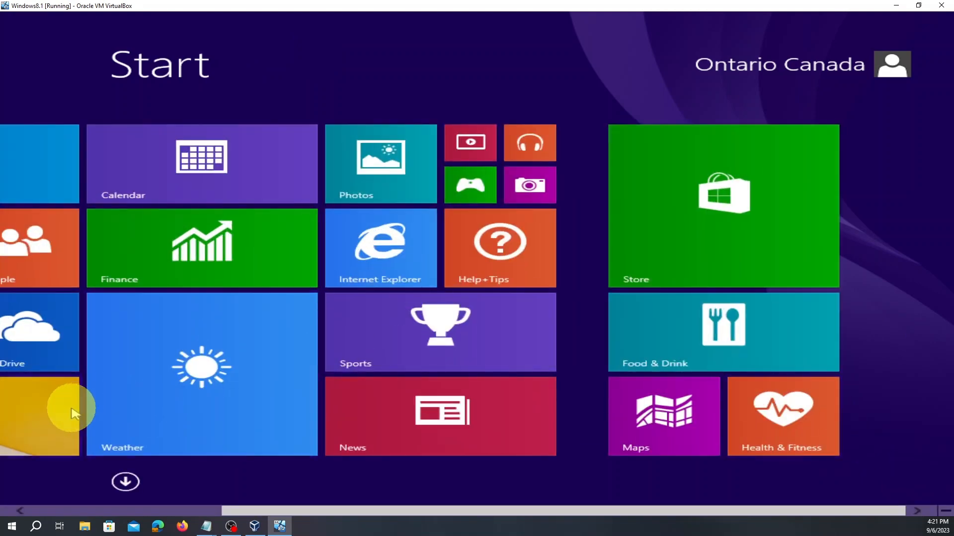
# - Briefly check This PC in File Explorer, then show the Start screen's full Apps list by name
pyautogui.click(55, 417)
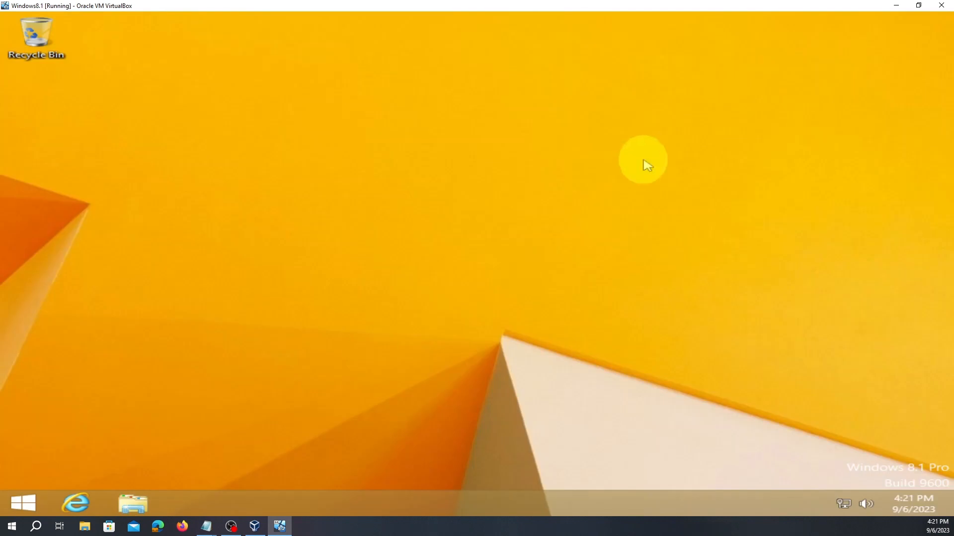
pyautogui.click(133, 504)
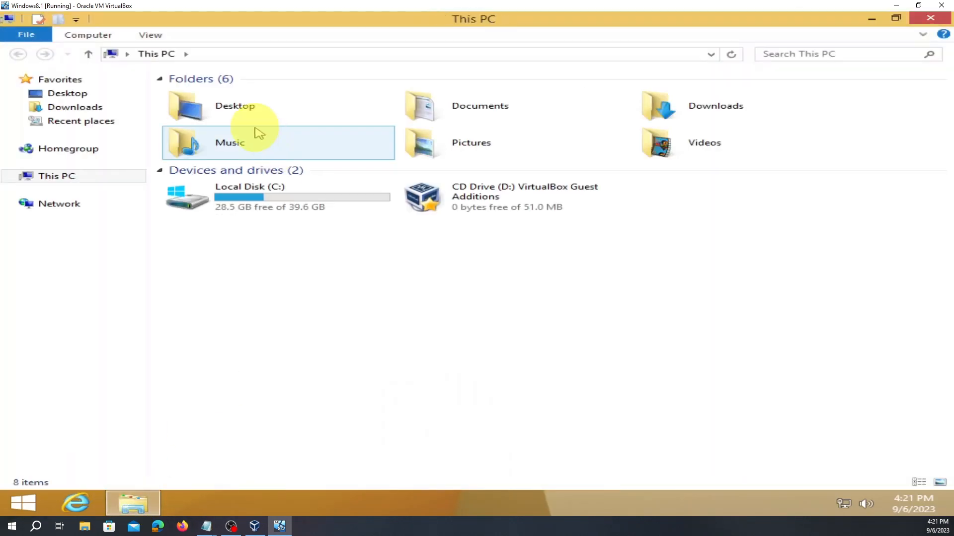
pyautogui.click(927, 20)
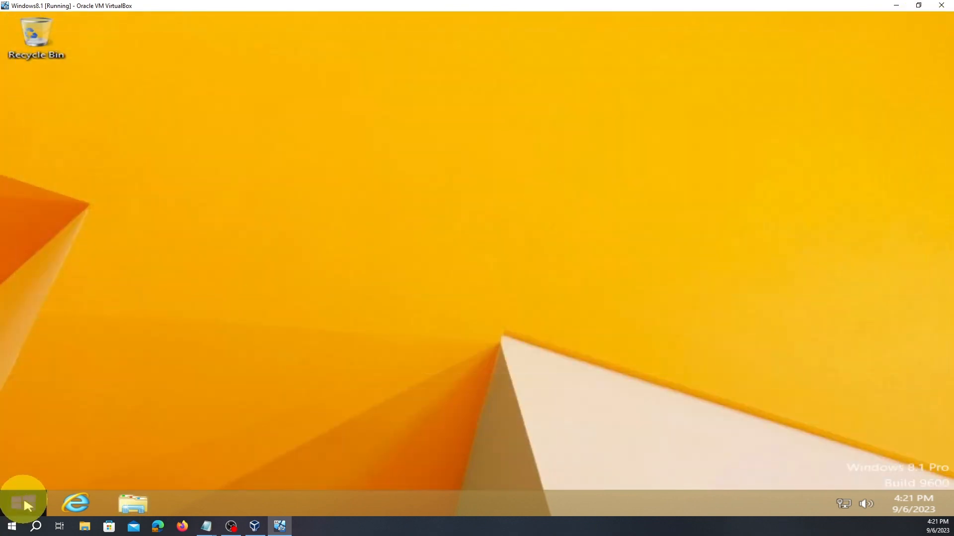
pyautogui.click(24, 501)
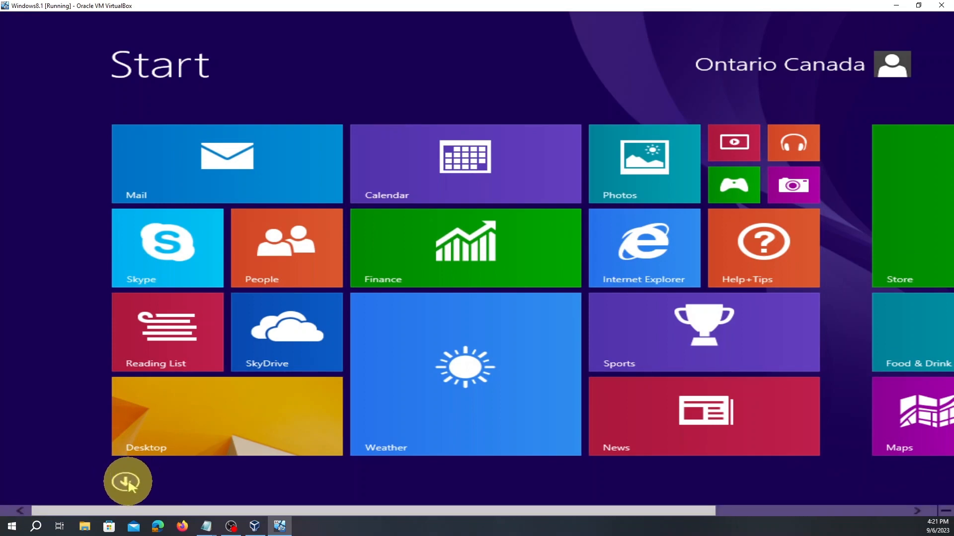
pyautogui.click(128, 483)
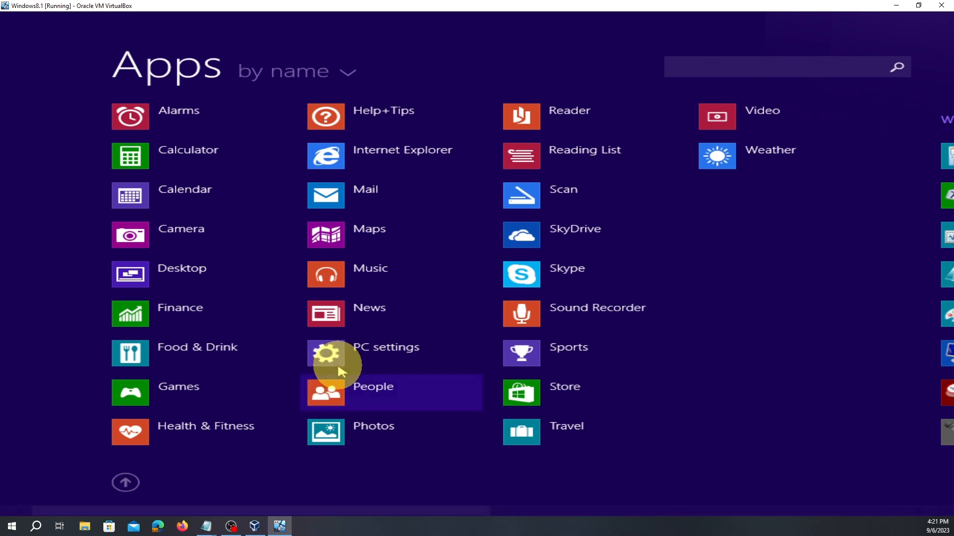
# - Scroll the Apps list to Run and launch gpedit.msc from the Run box
pyautogui.moveTo(422, 511); pyautogui.dragTo(562, 505)
pyautogui.moveTo(500, 512); pyautogui.dragTo(762, 496)
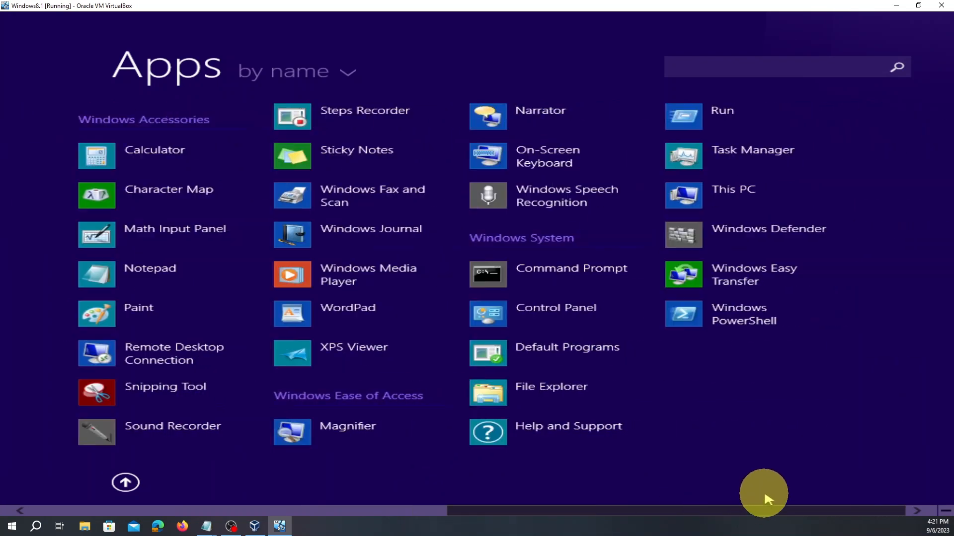
pyautogui.click(705, 111)
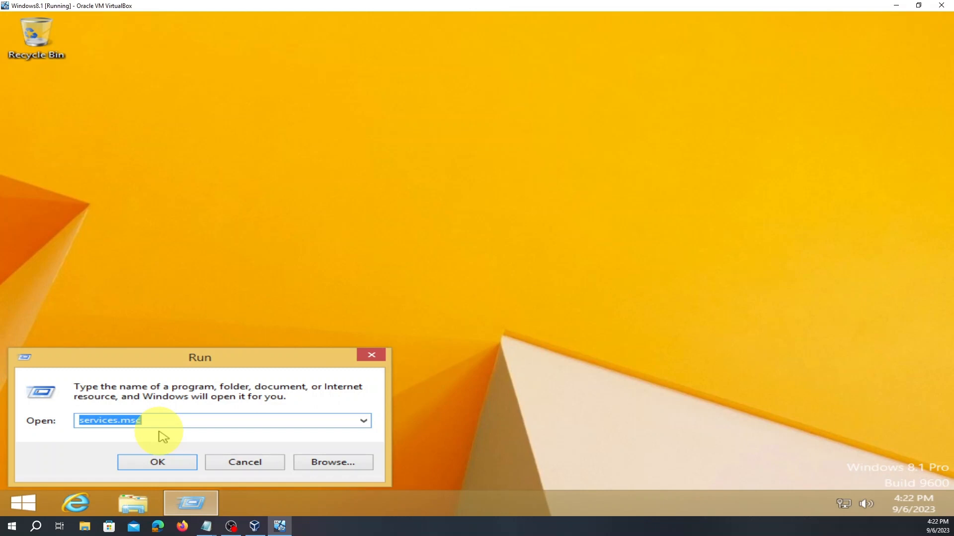
pyautogui.write('g')
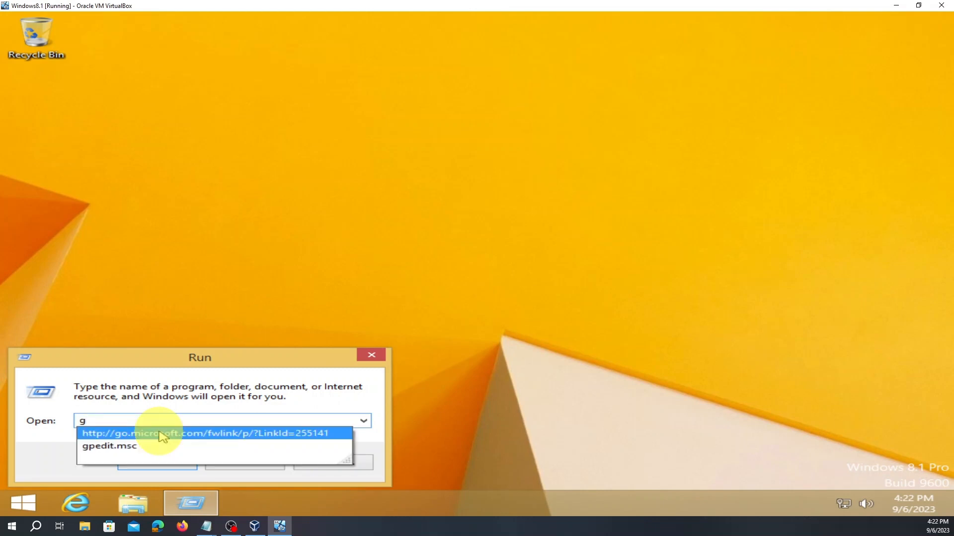
pyautogui.press('Down')
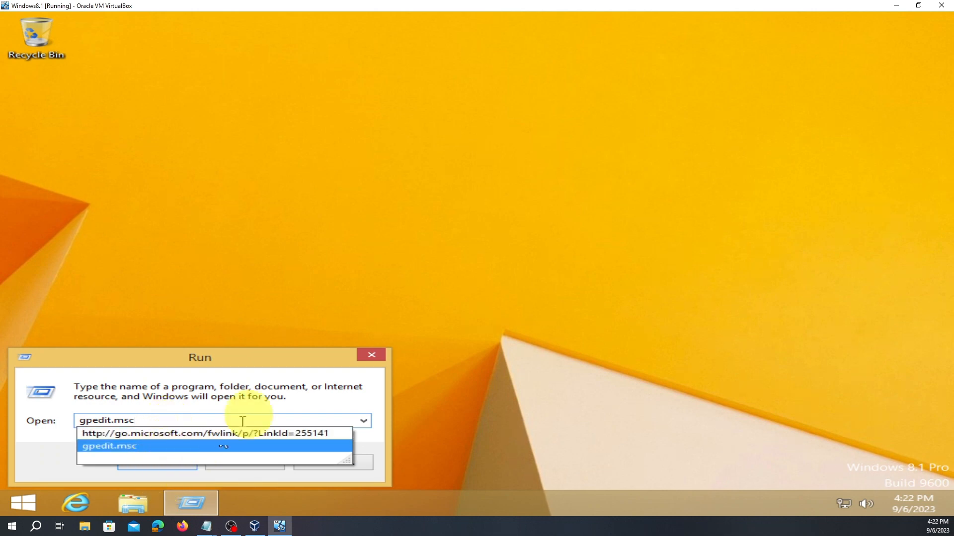
pyautogui.click(301, 318)
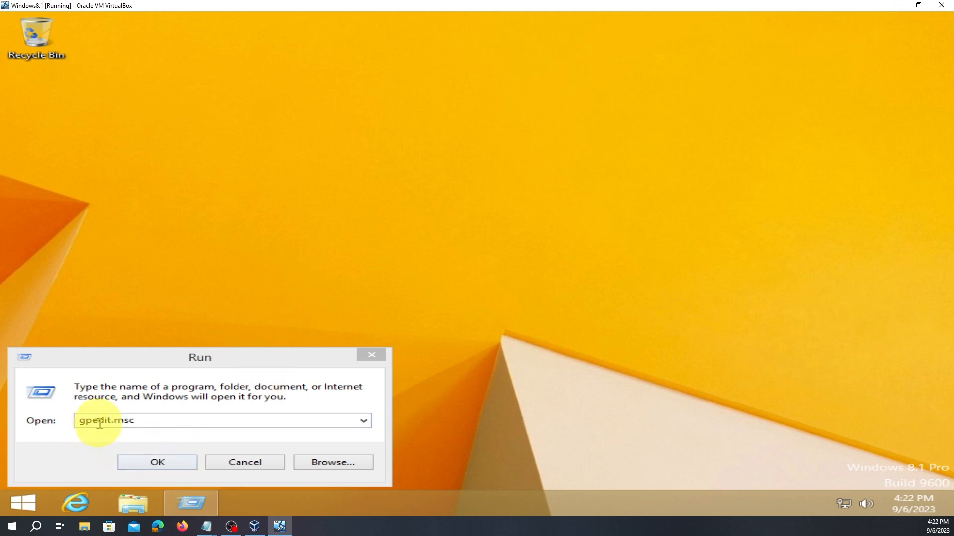
pyautogui.click(152, 472)
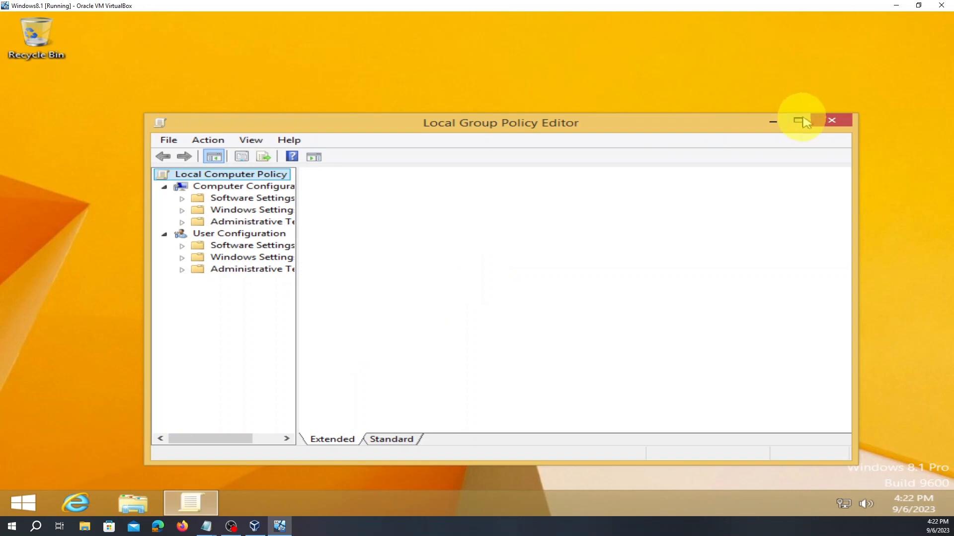
# - Maximize the editor and go to Administrative Templates > Windows Components > Windows Update
pyautogui.click(798, 122)
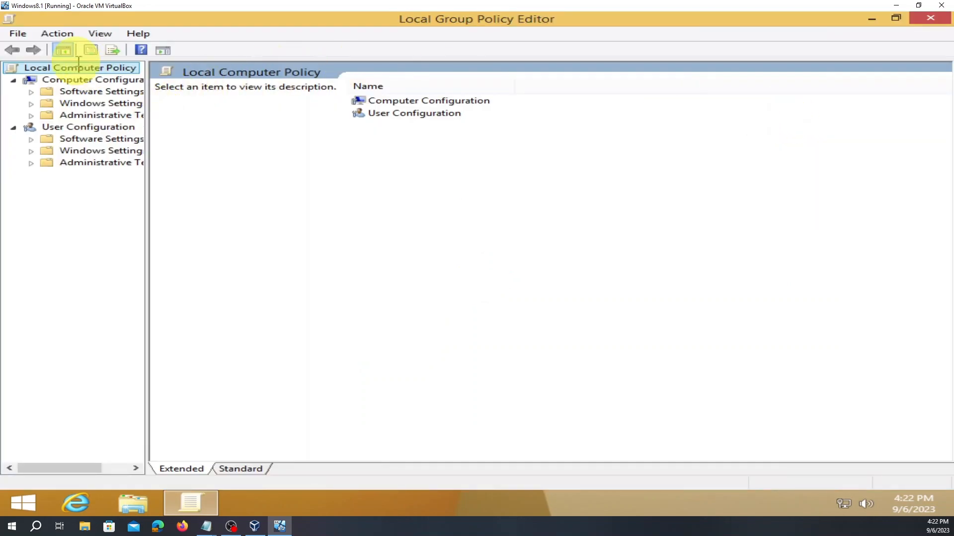
pyautogui.moveTo(154, 144); pyautogui.dragTo(246, 174)
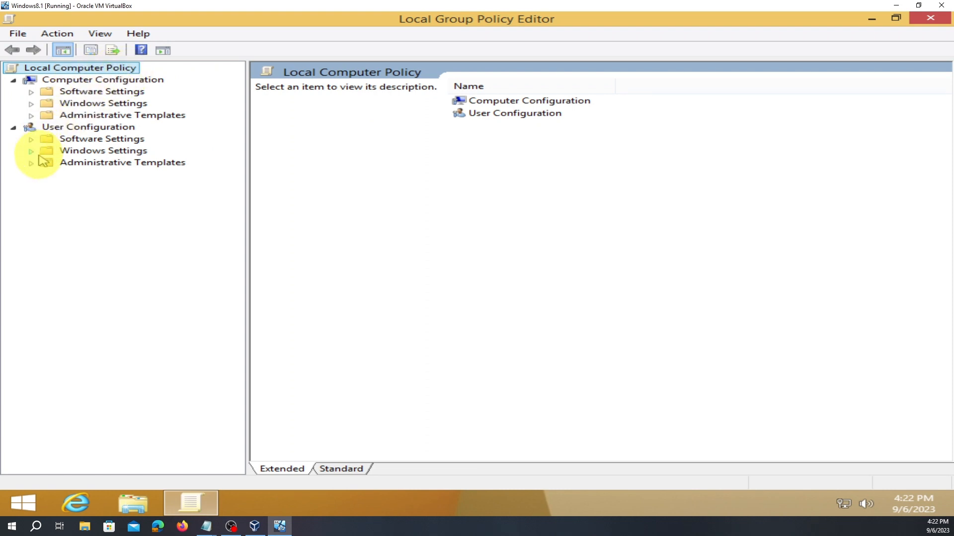
pyautogui.click(31, 116)
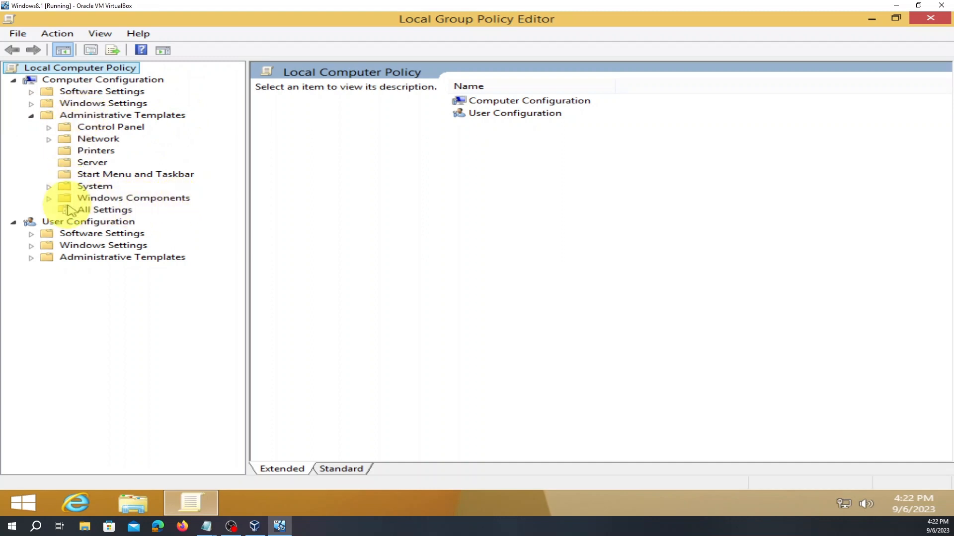
pyautogui.click(48, 199)
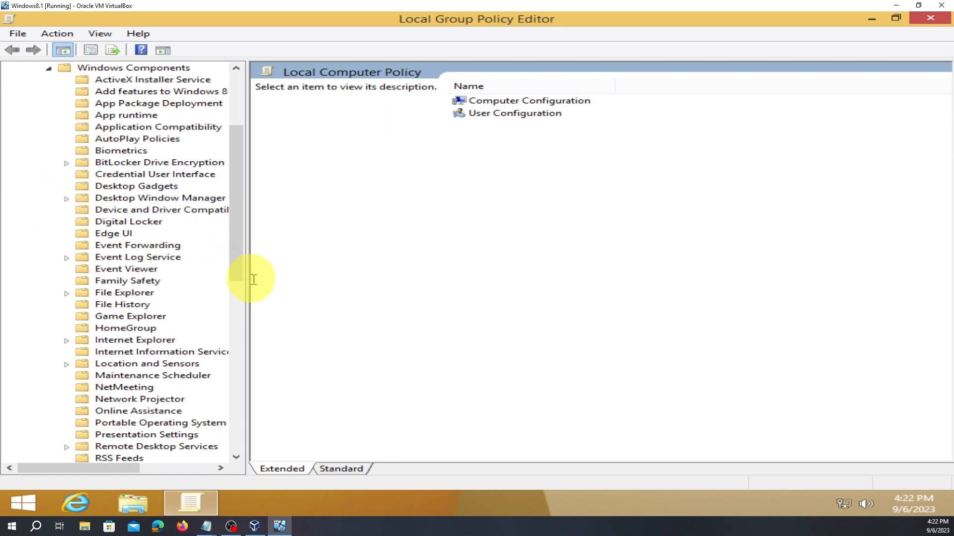
pyautogui.moveTo(247, 274); pyautogui.dragTo(356, 298)
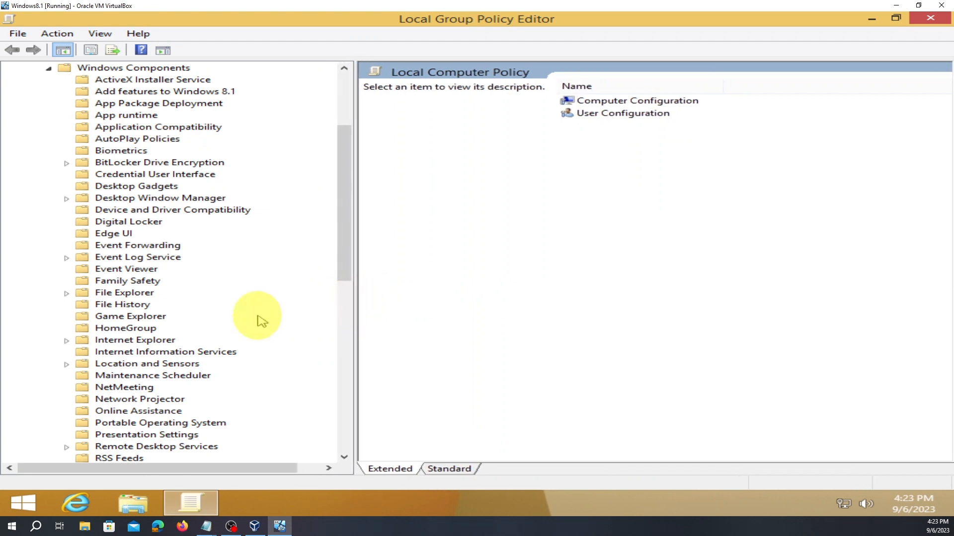
pyautogui.scroll(-4, 255, 319)
pyautogui.scroll(-8, 257, 318)
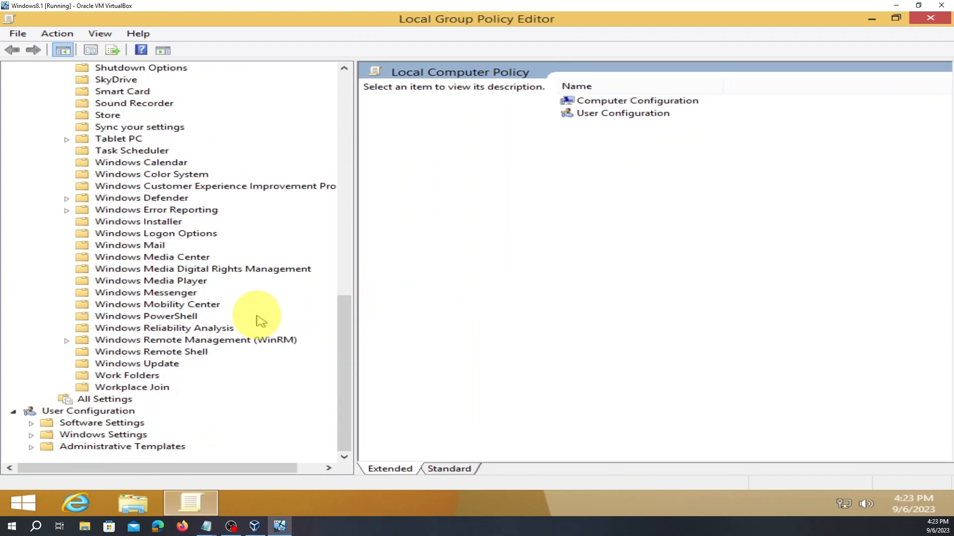
pyautogui.click(160, 365)
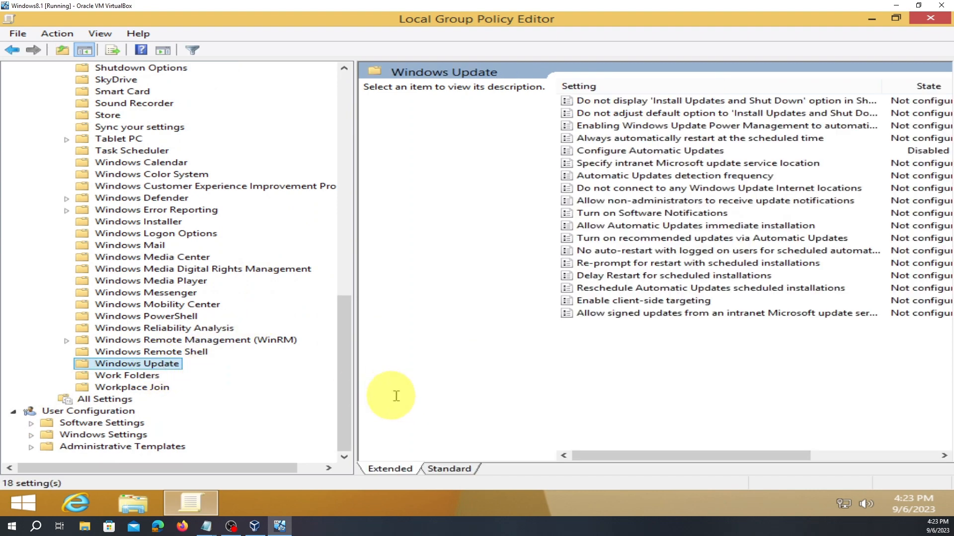
# - Reveal the Comment column in the Windows Update settings list, then close the Group Policy Editor
pyautogui.moveTo(355, 398); pyautogui.dragTo(166, 375)
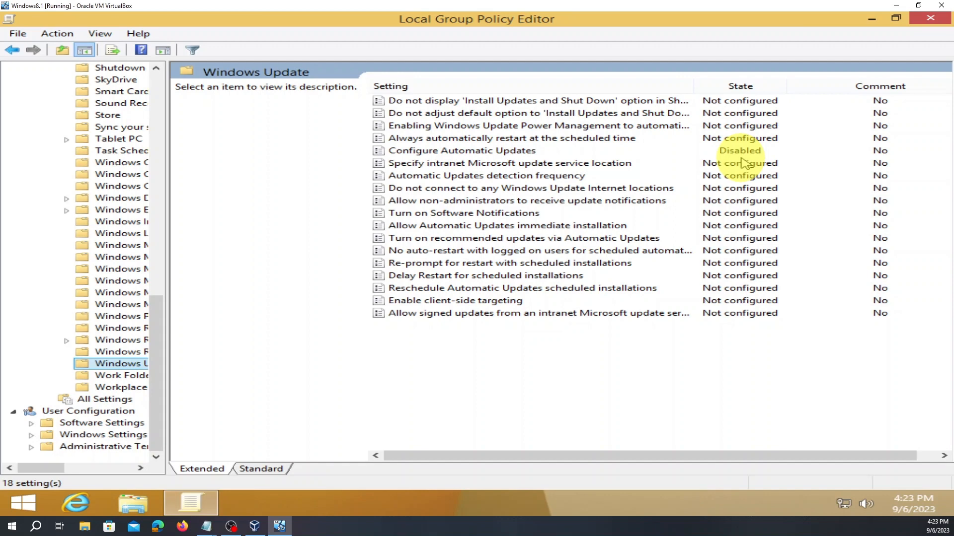
pyautogui.click(922, 27)
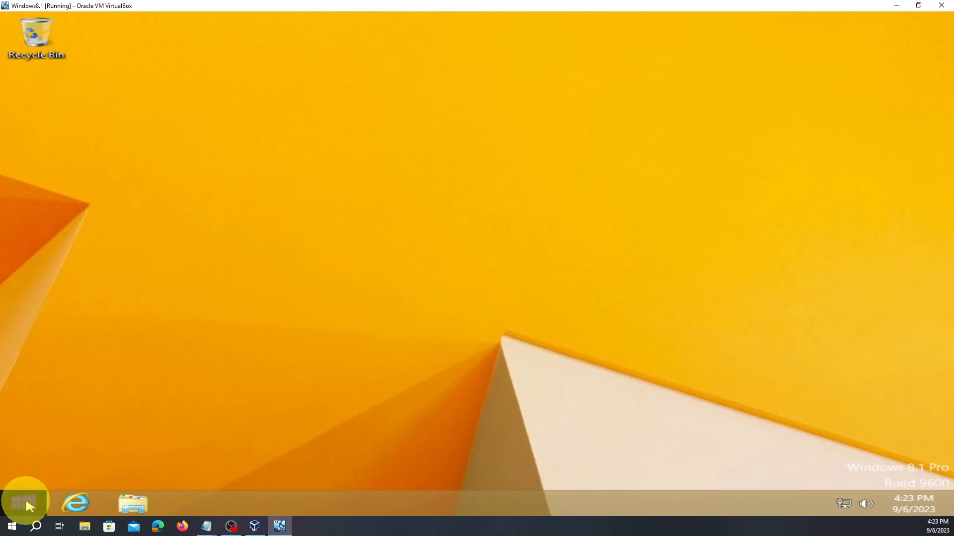
# - Browse the Windows 8.1 Start screen tiles, zoom out and back, then return to the desktop
pyautogui.click(26, 498)
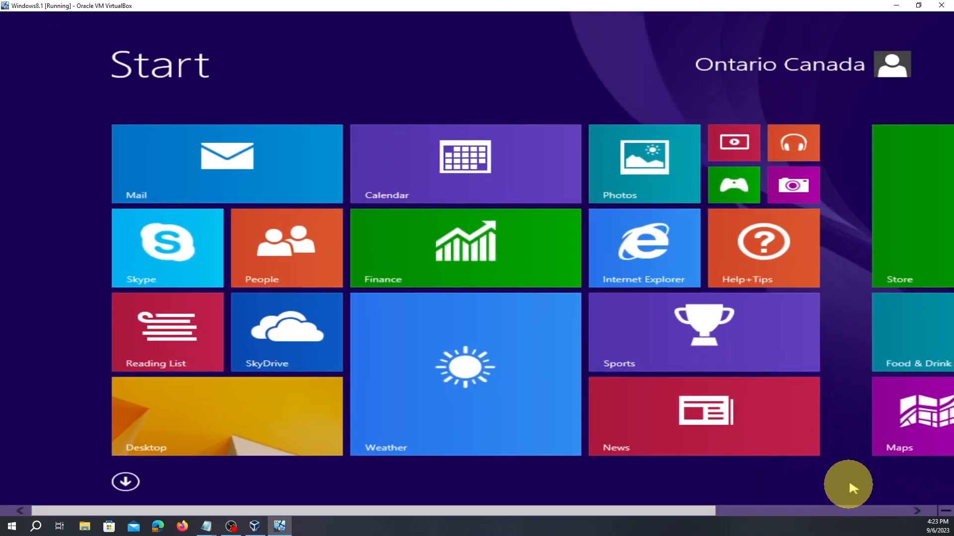
pyautogui.click(916, 511)
pyautogui.click(916, 511)
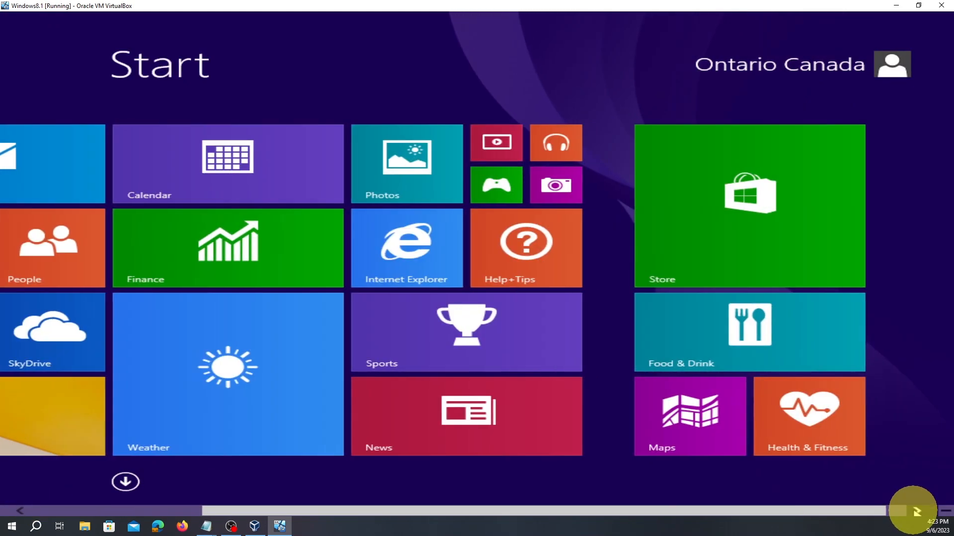
pyautogui.click(945, 512)
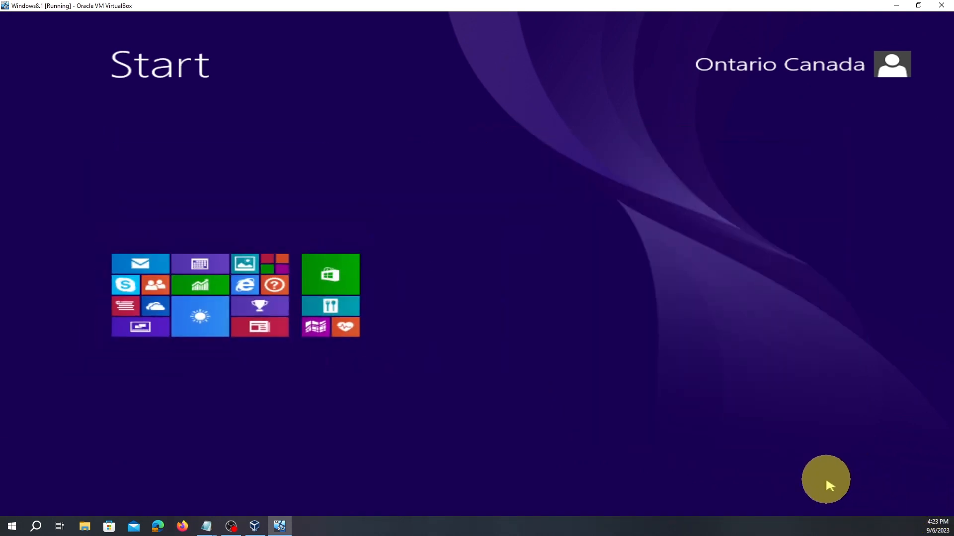
pyautogui.click(689, 431)
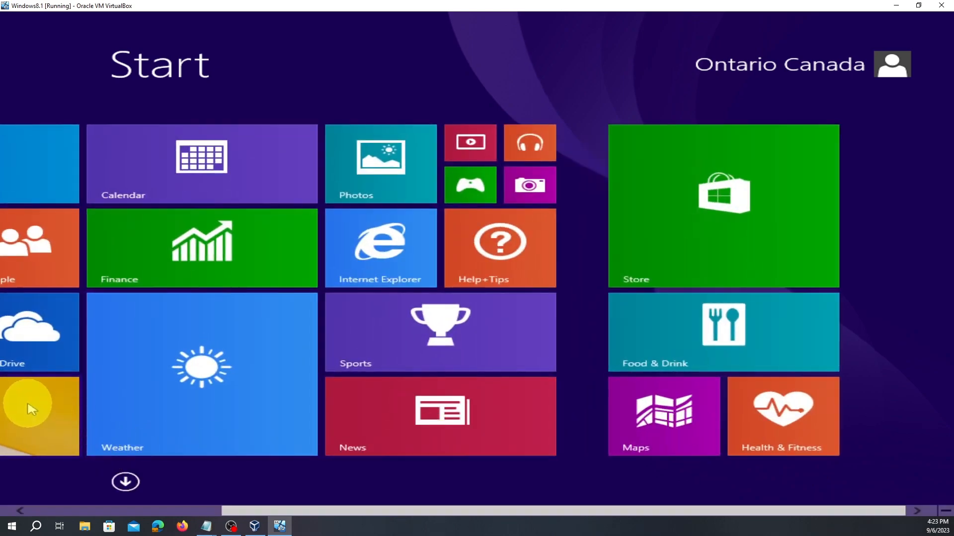
pyautogui.click(32, 410)
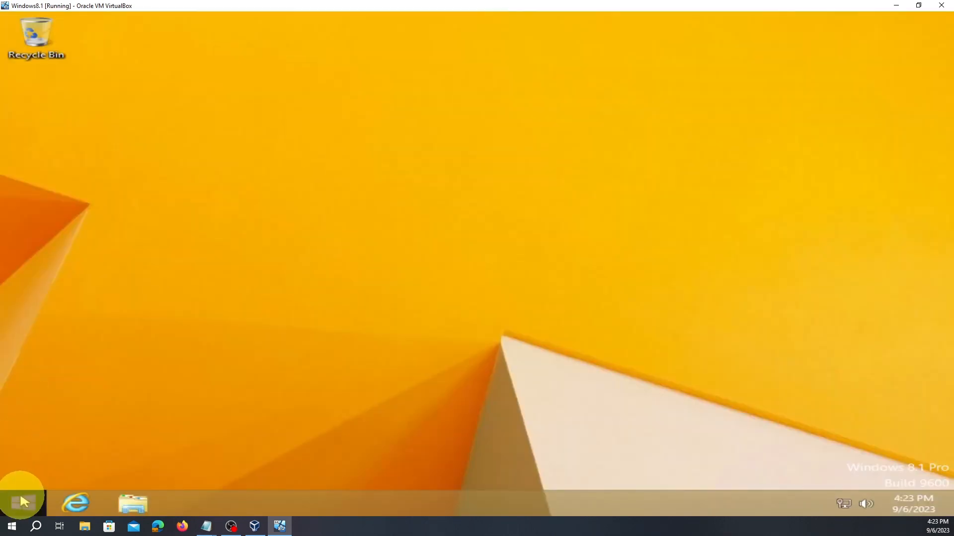
# - Open Run from the Windows System section of the Start screen's Apps list
pyautogui.click(23, 501)
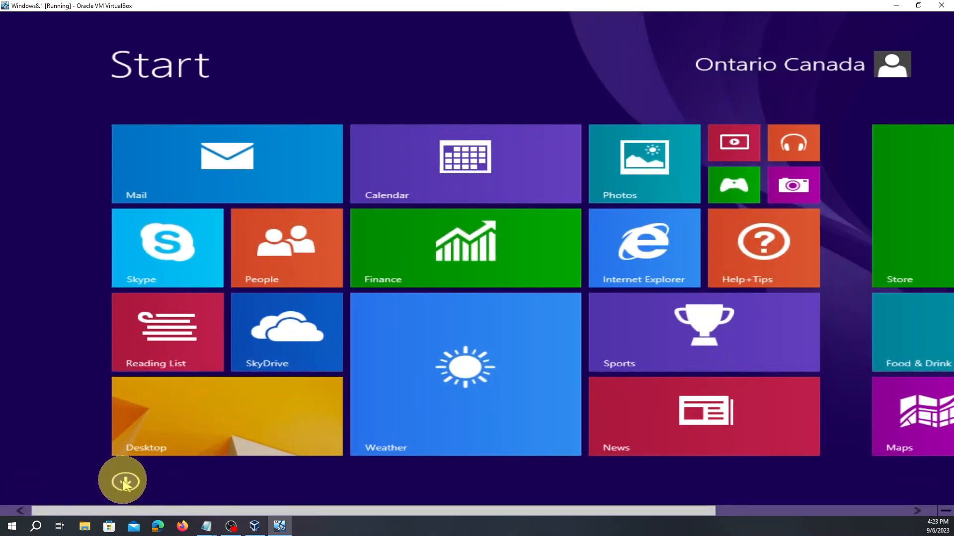
pyautogui.click(124, 483)
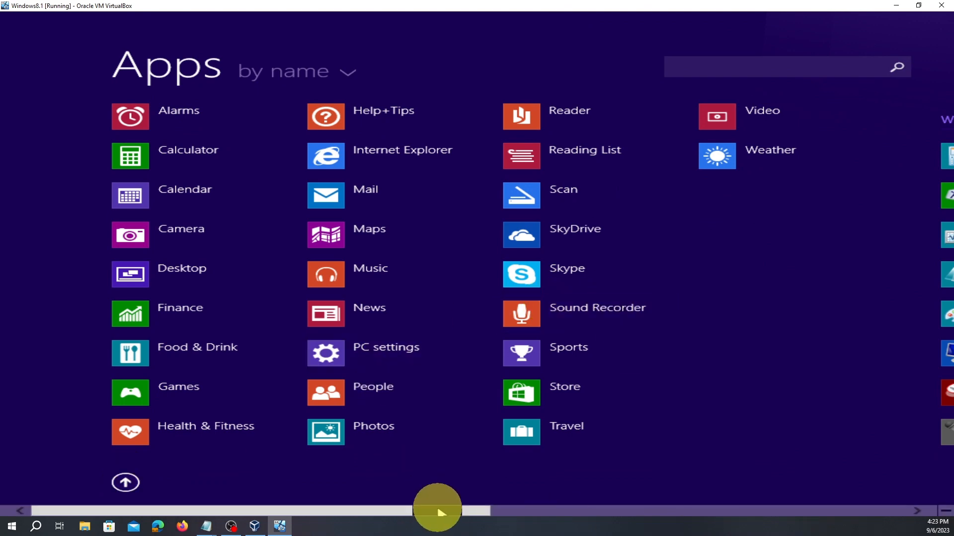
pyautogui.moveTo(439, 510); pyautogui.dragTo(867, 519)
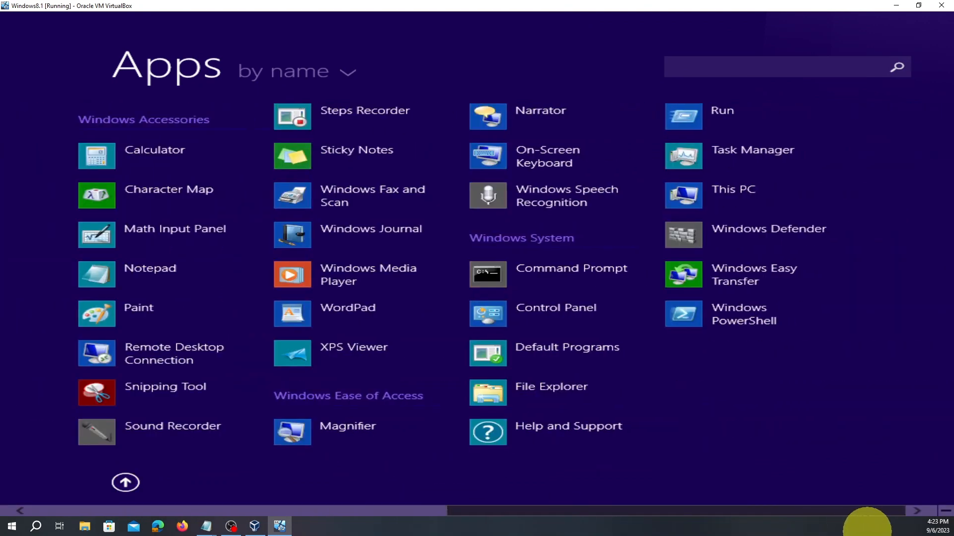
pyautogui.click(722, 114)
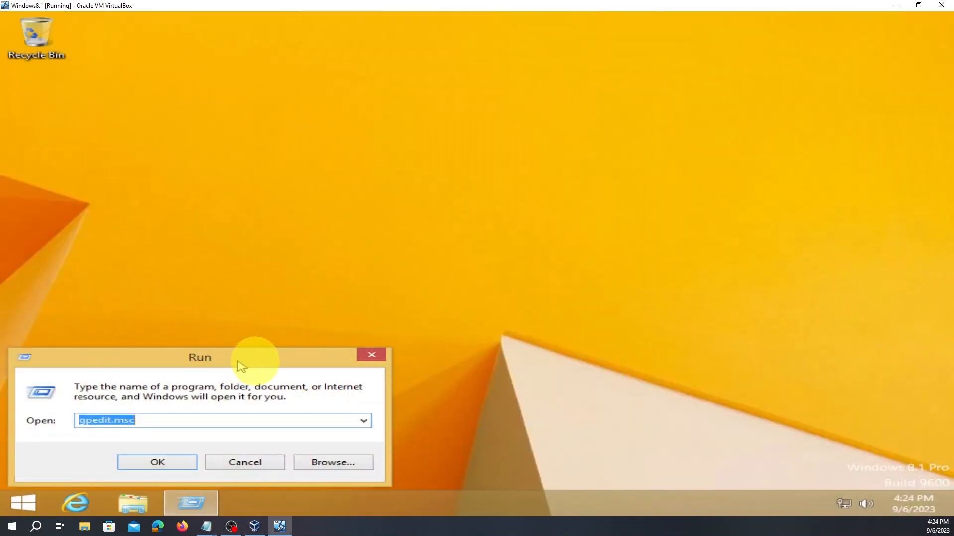
# - Centre the Run dialog and run the prefilled gpedit.msc command
pyautogui.moveTo(241, 367); pyautogui.dragTo(426, 249)
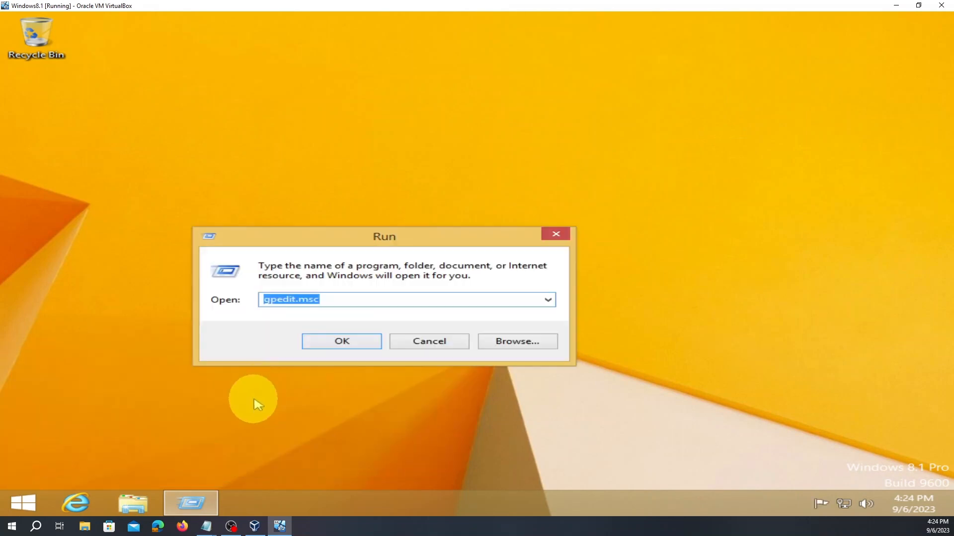
pyautogui.click(321, 300)
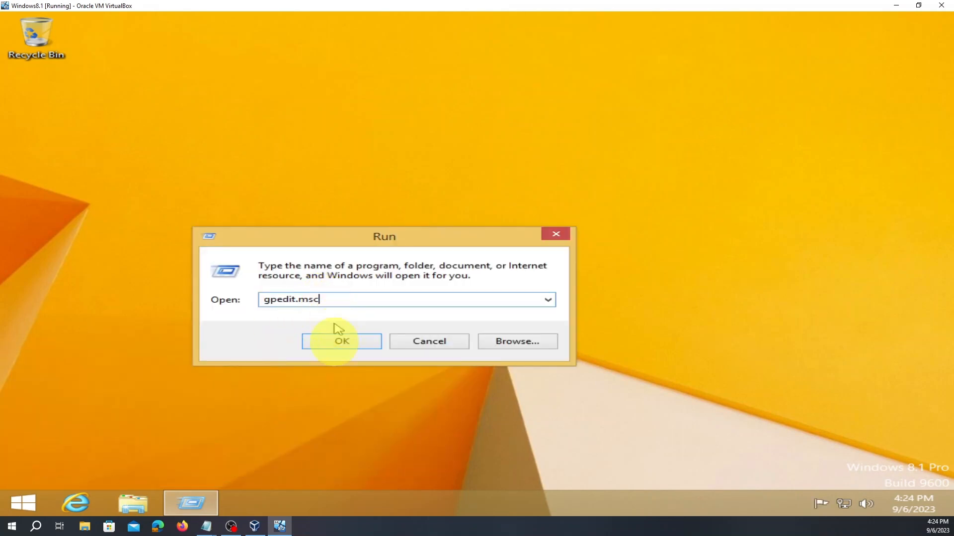
pyautogui.click(341, 343)
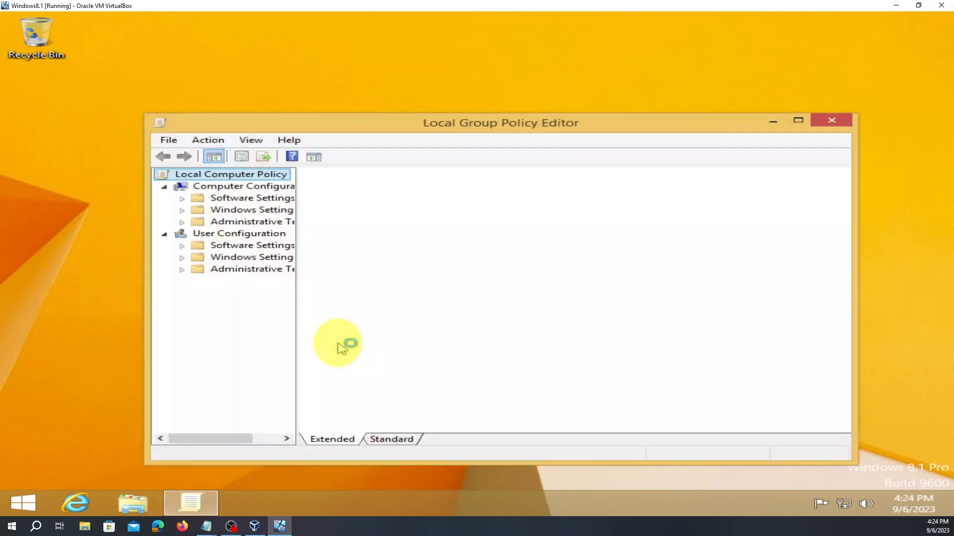
# - Maximize the editor, widen the tree, and open Administrative Templates > Windows Components > Windows Update
pyautogui.click(798, 121)
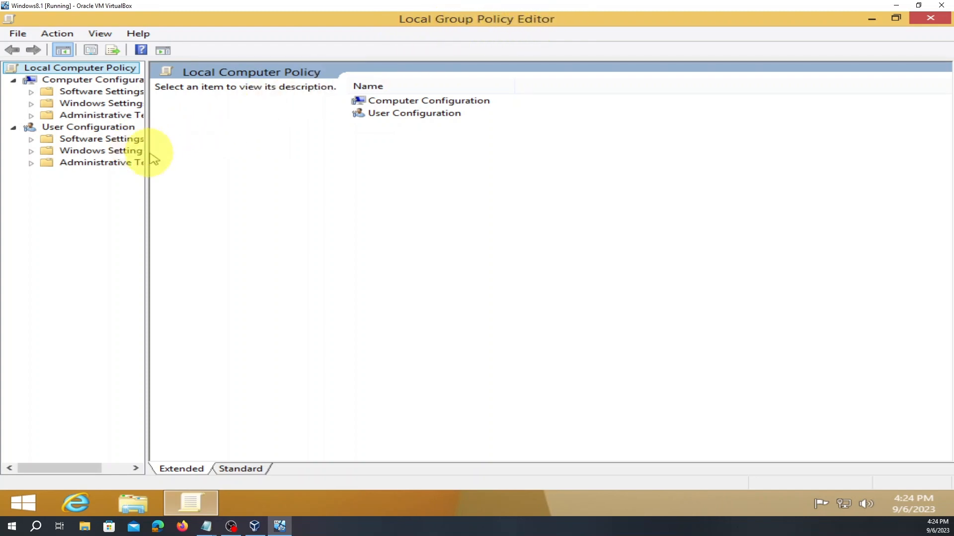
pyautogui.moveTo(148, 159); pyautogui.dragTo(218, 191)
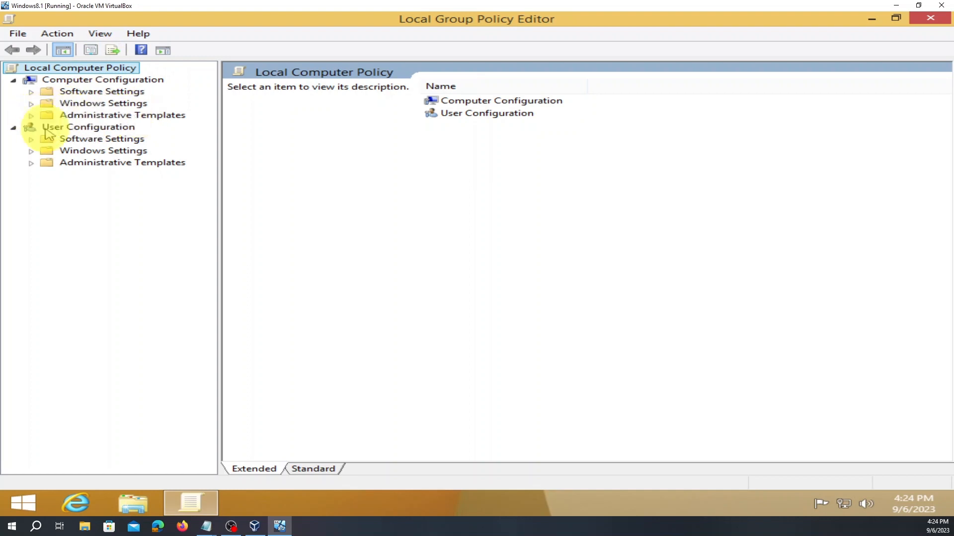
pyautogui.click(30, 115)
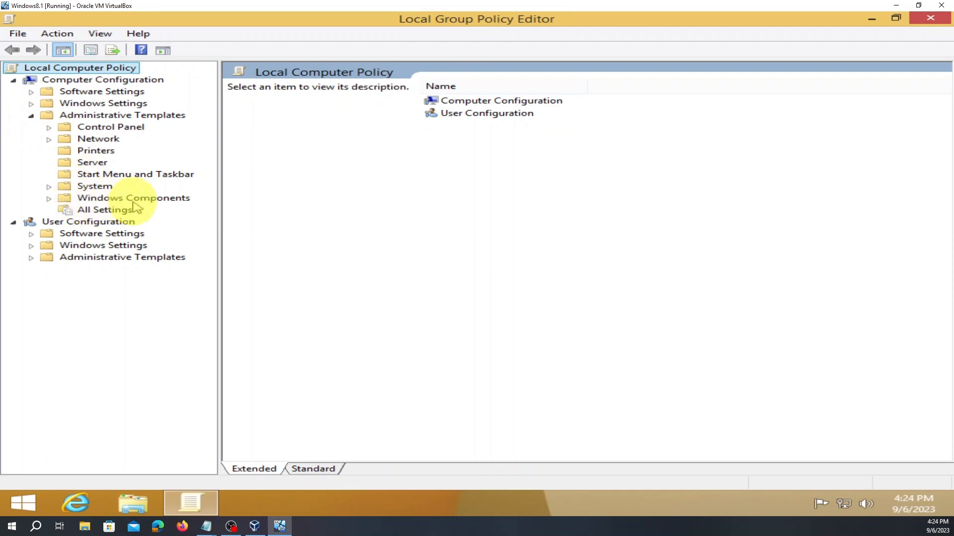
pyautogui.click(49, 198)
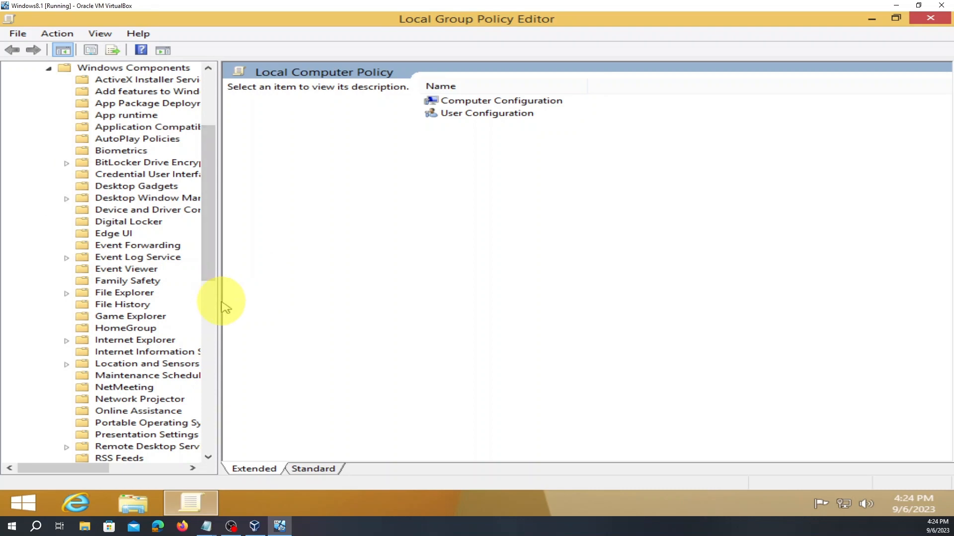
pyautogui.moveTo(219, 302); pyautogui.dragTo(338, 348)
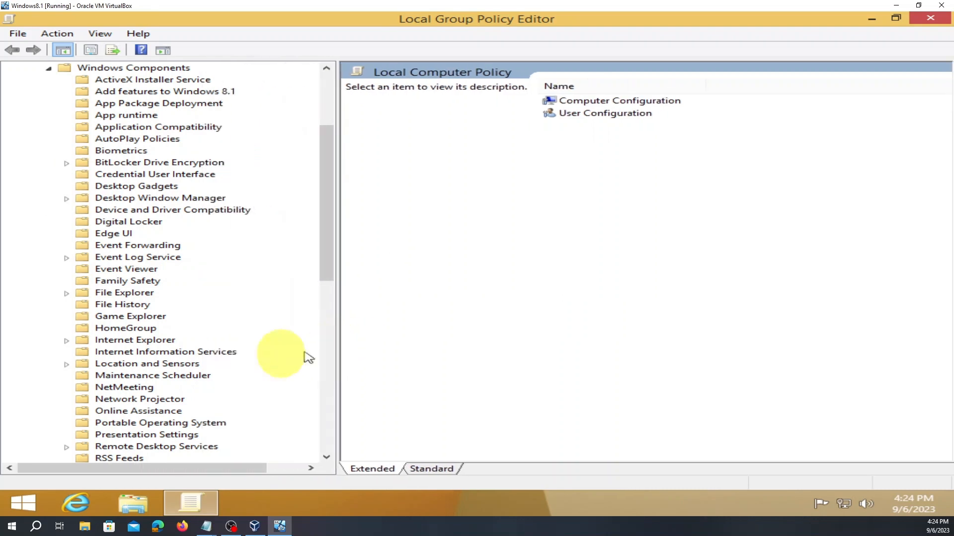
pyautogui.scroll(-3, 226, 359)
pyautogui.scroll(-7, 231, 360)
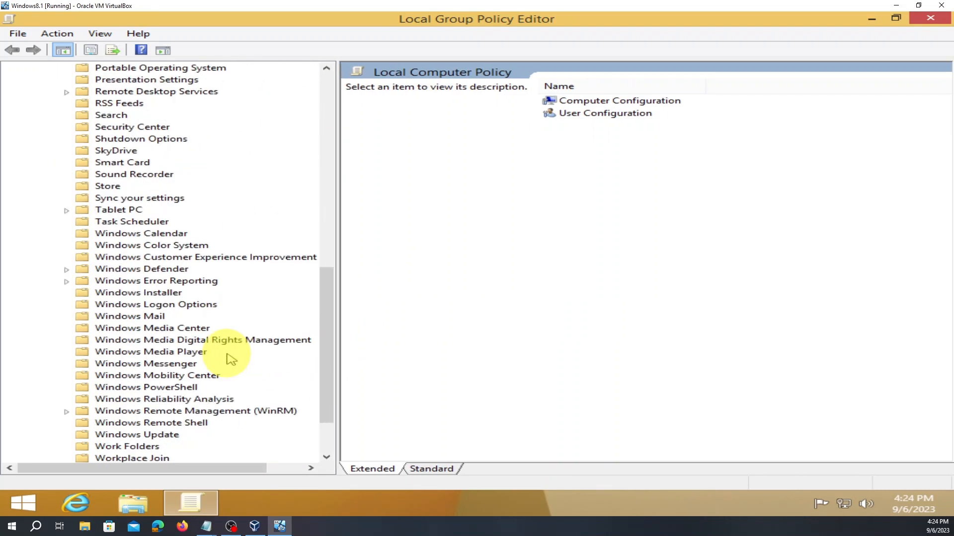
pyautogui.click(168, 436)
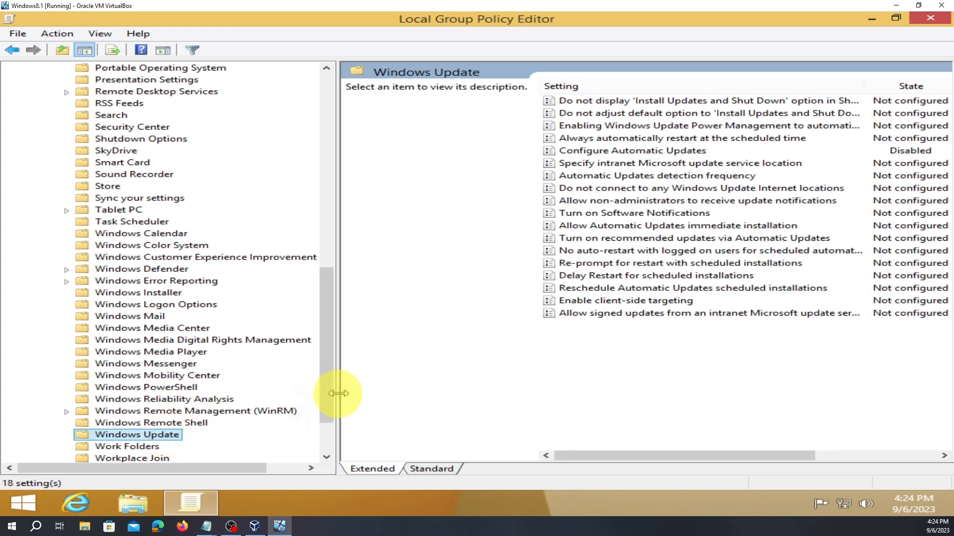
# - Widen the settings list and check the actions menu for Configure Automatic Updates
pyautogui.moveTo(336, 400); pyautogui.dragTo(124, 379)
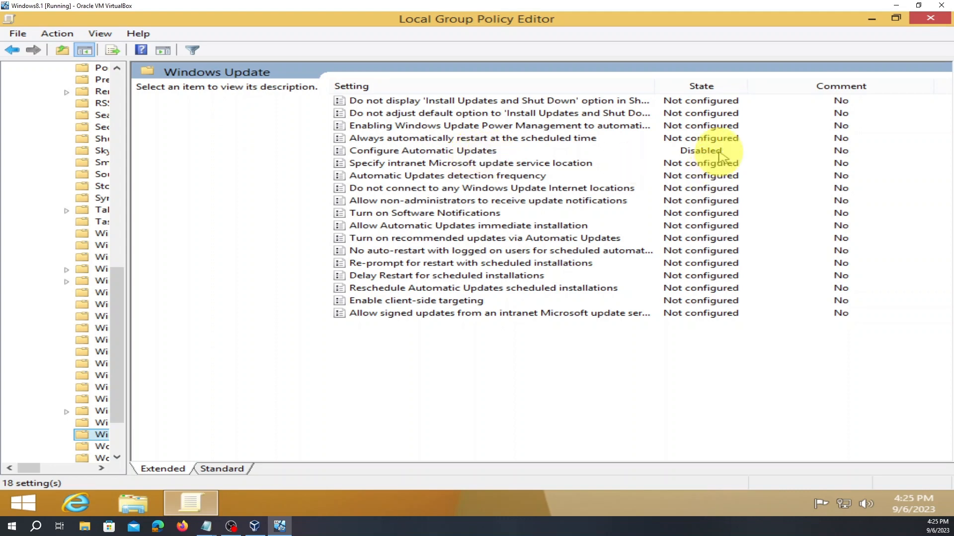
pyautogui.rightClick(488, 154)
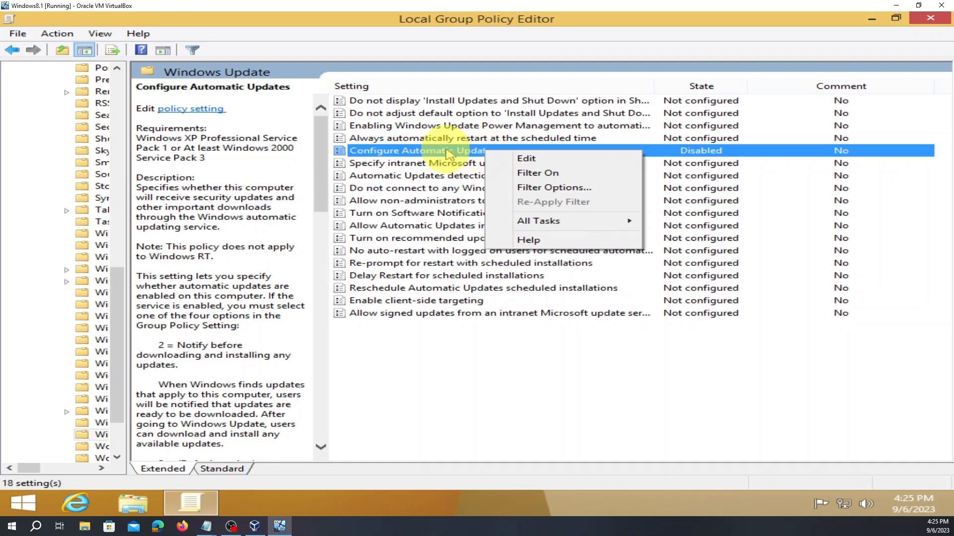
pyautogui.press('Escape')
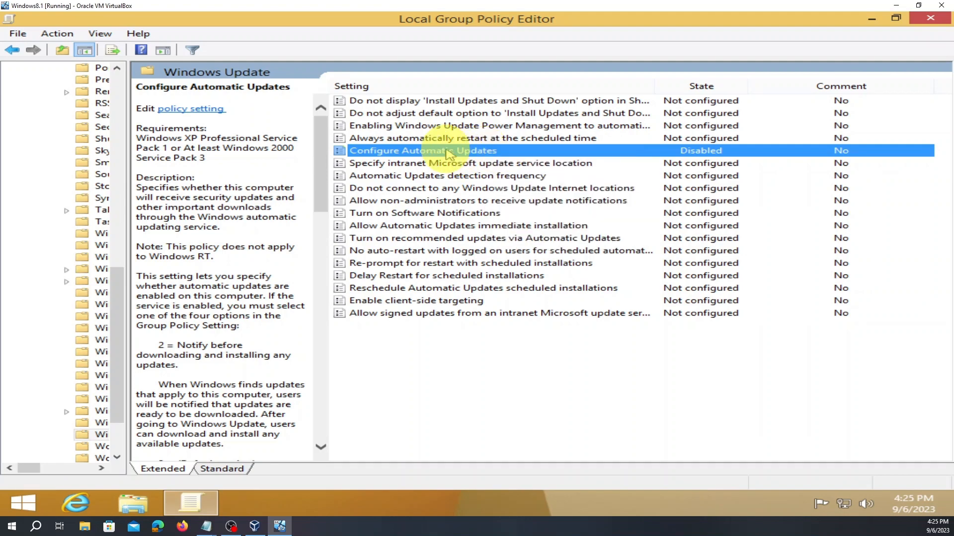
# - Set Configure Automatic Updates to Enabled, apply it, and close the Group Policy Editor
pyautogui.doubleClick(448, 154)
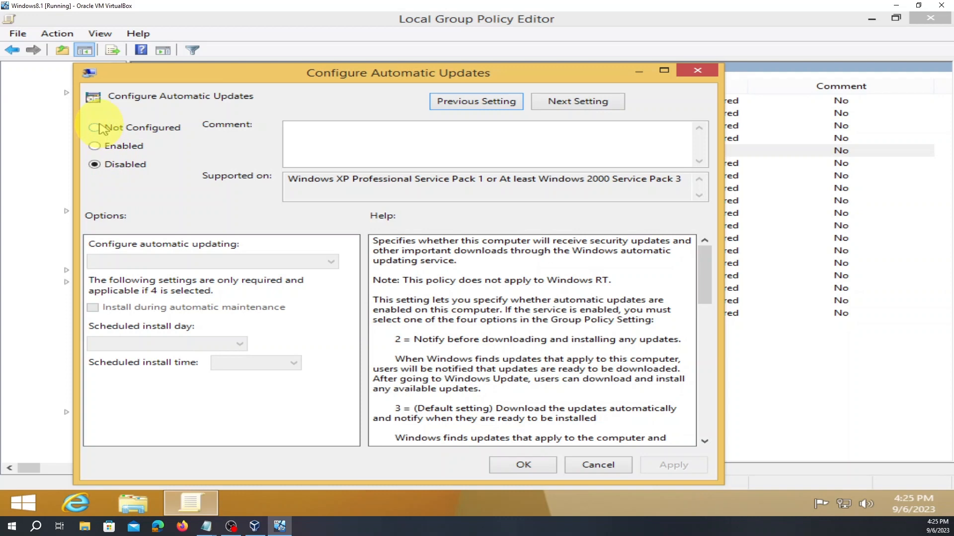
pyautogui.click(102, 129)
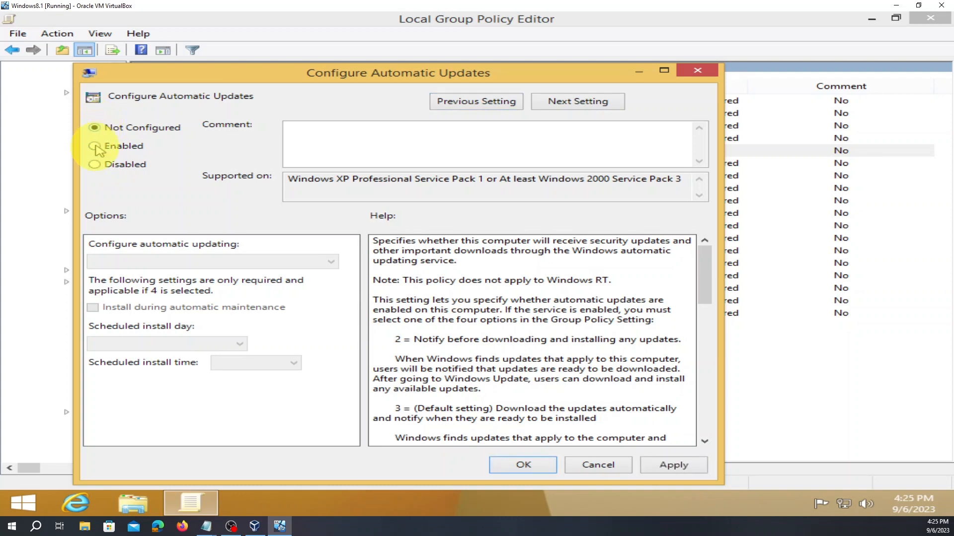
pyautogui.click(95, 147)
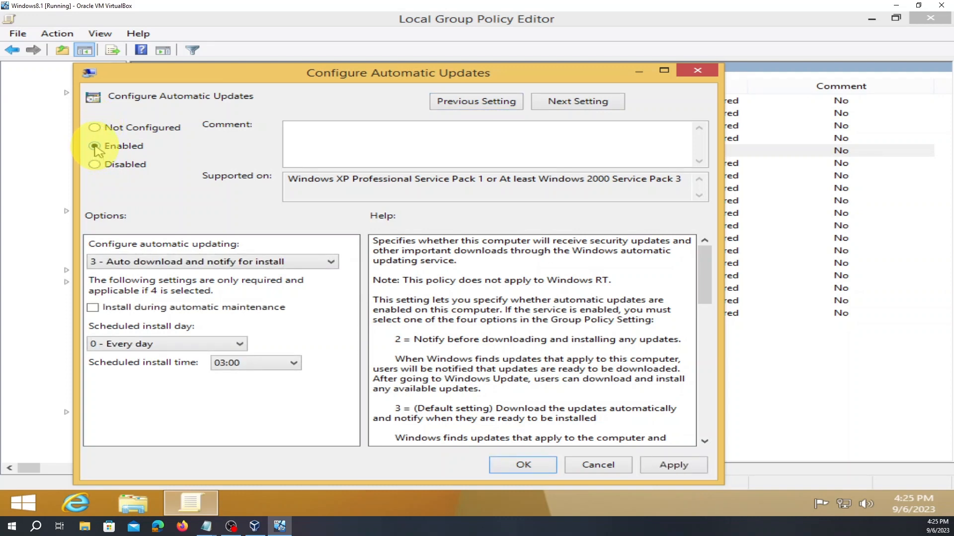
pyautogui.click(683, 467)
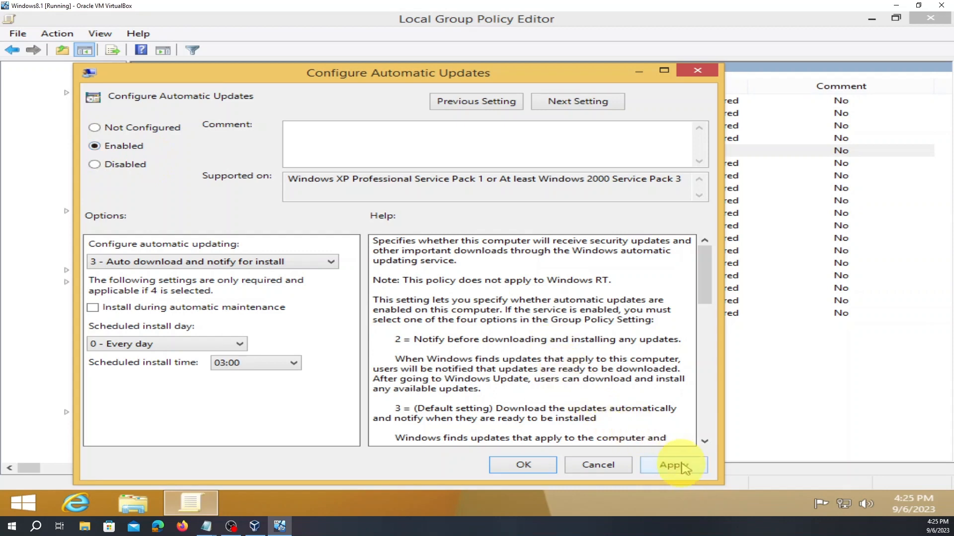
pyautogui.click(684, 468)
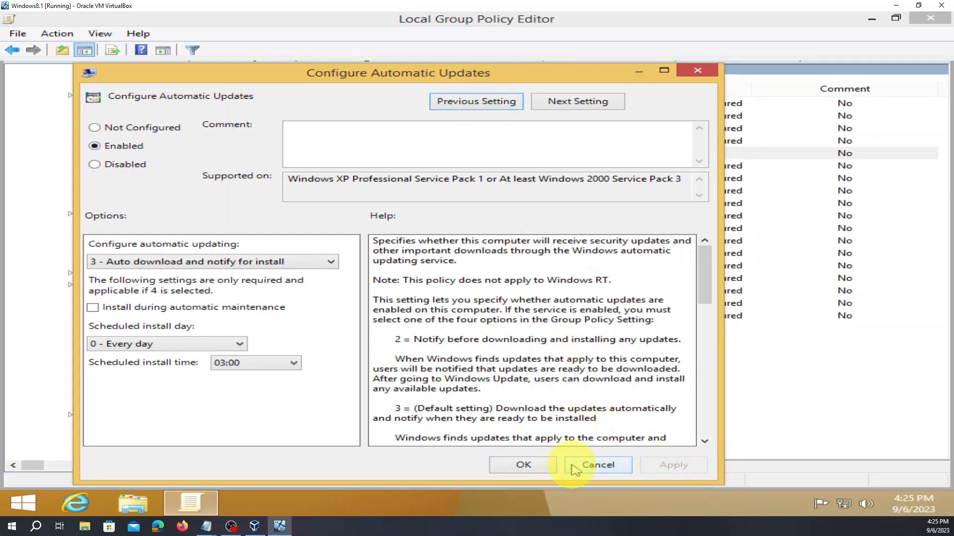
pyautogui.click(523, 465)
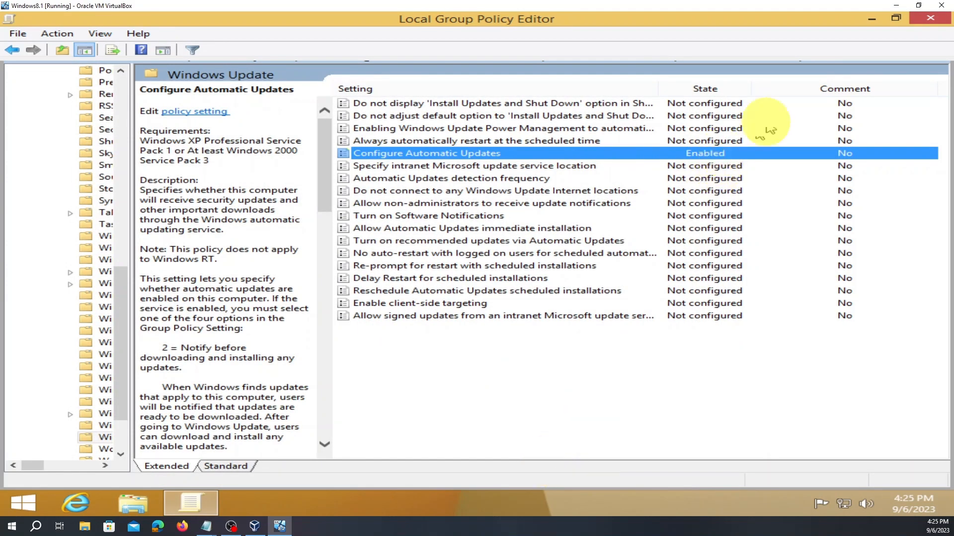
pyautogui.click(930, 17)
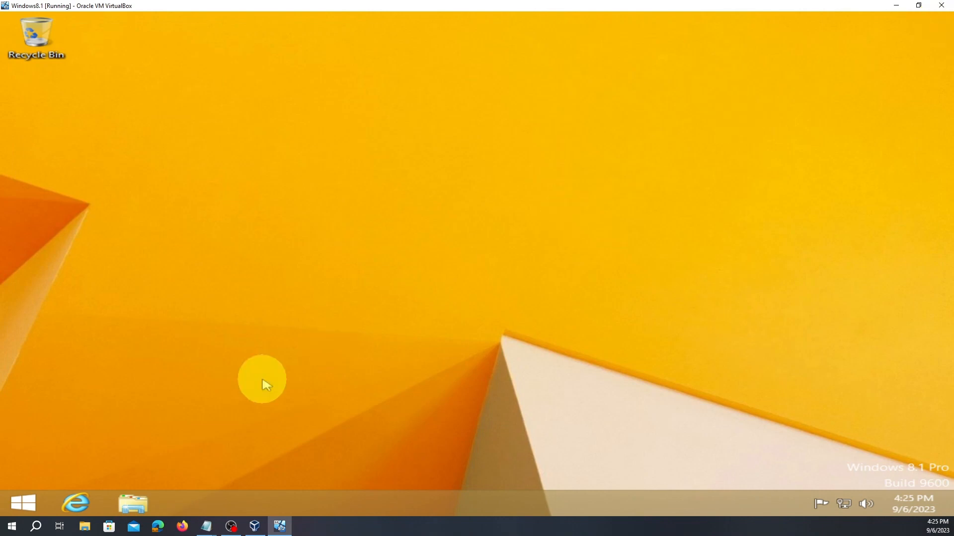
# - Sign out of the Windows 8.1 account via the Start screen's account menu
pyautogui.click(27, 501)
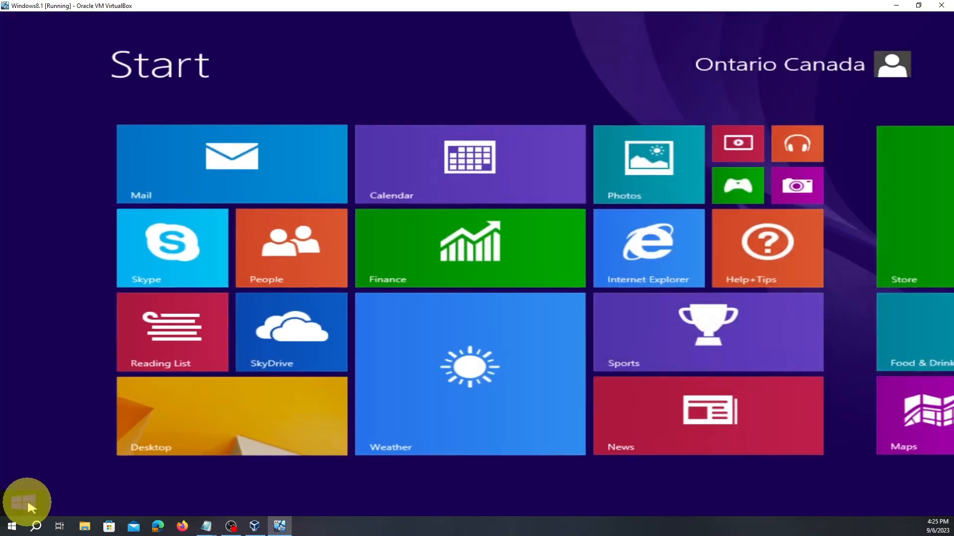
pyautogui.click(894, 69)
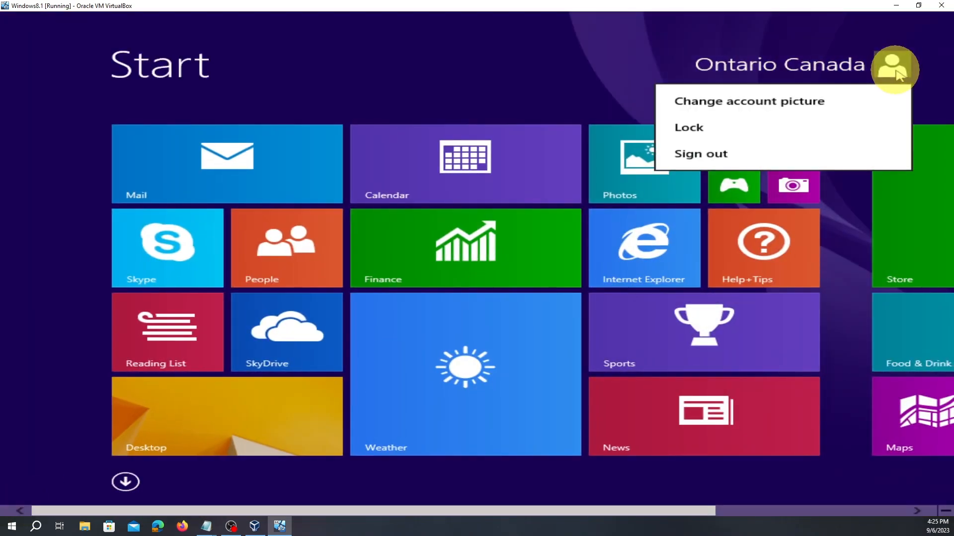
pyautogui.click(758, 158)
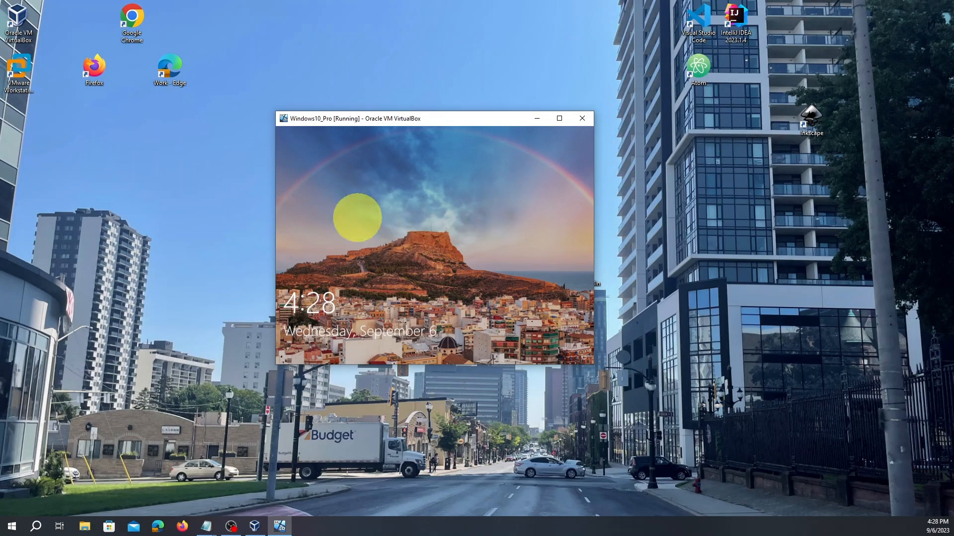
# - Maximize the Windows 10 VM, reach the sign-in screen and try the account password
pyautogui.click(559, 119)
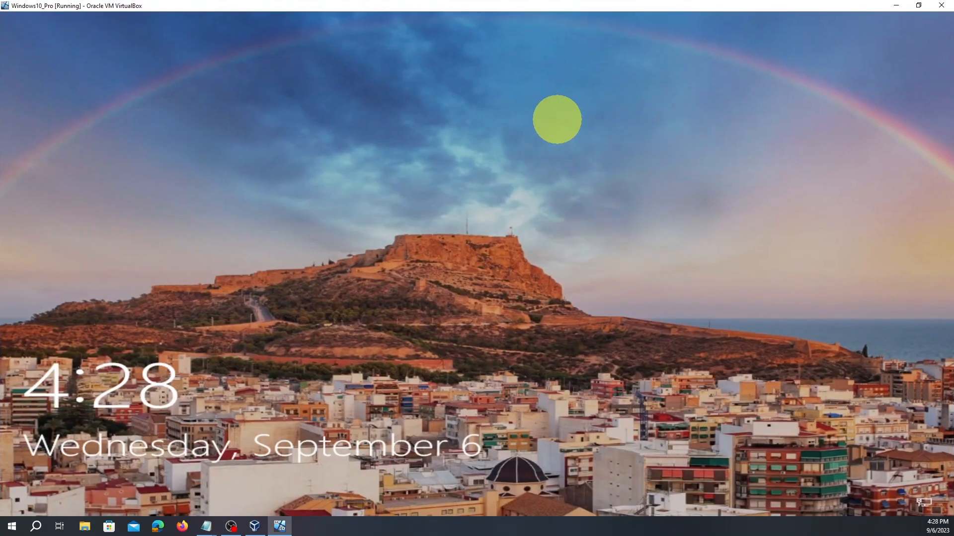
pyautogui.click(514, 204)
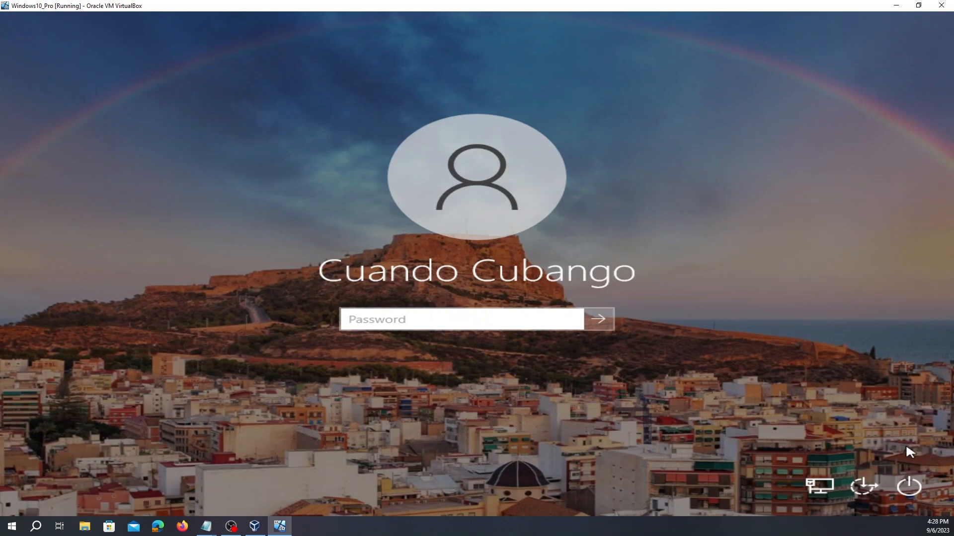
pyautogui.press('capslock')
pyautogui.write('P')
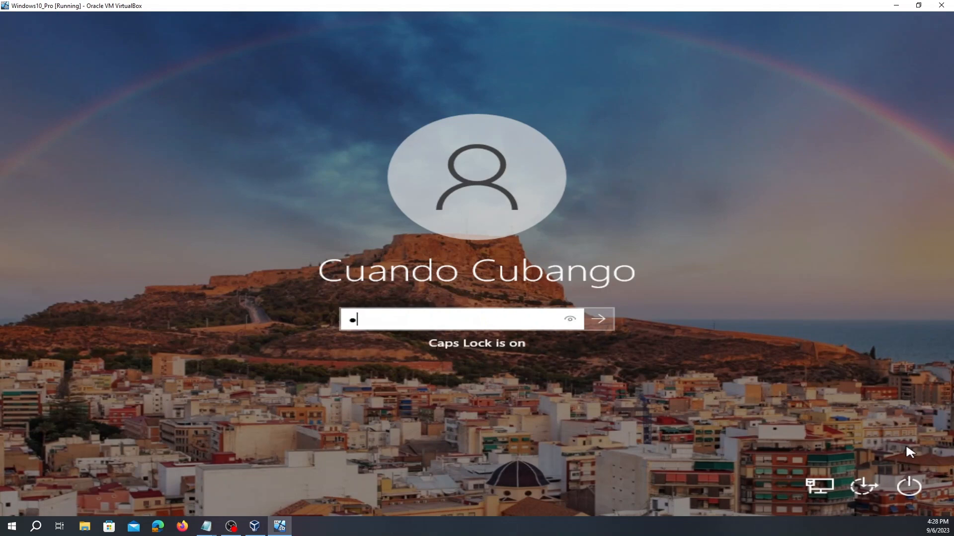
pyautogui.press('capslock')
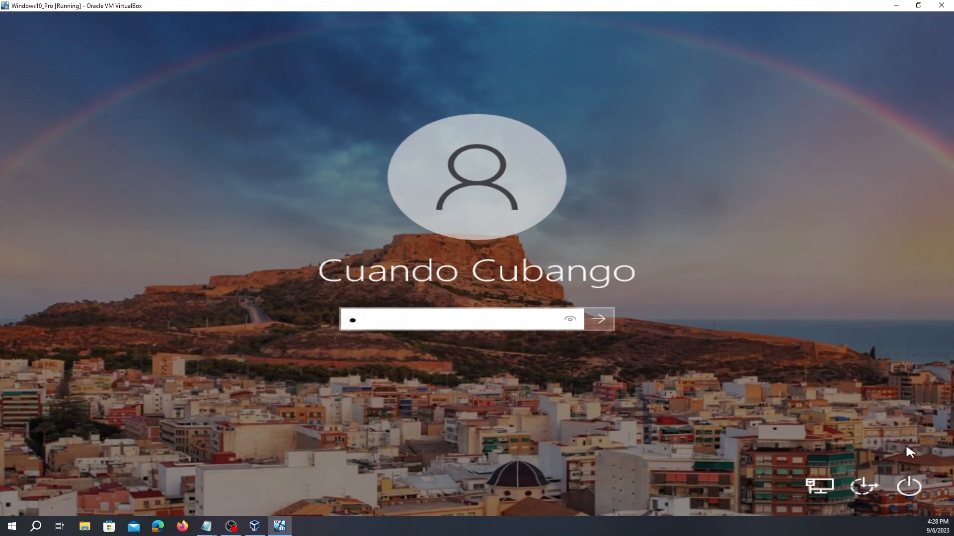
pyautogui.write('••••••••••')
pyautogui.press('Return')
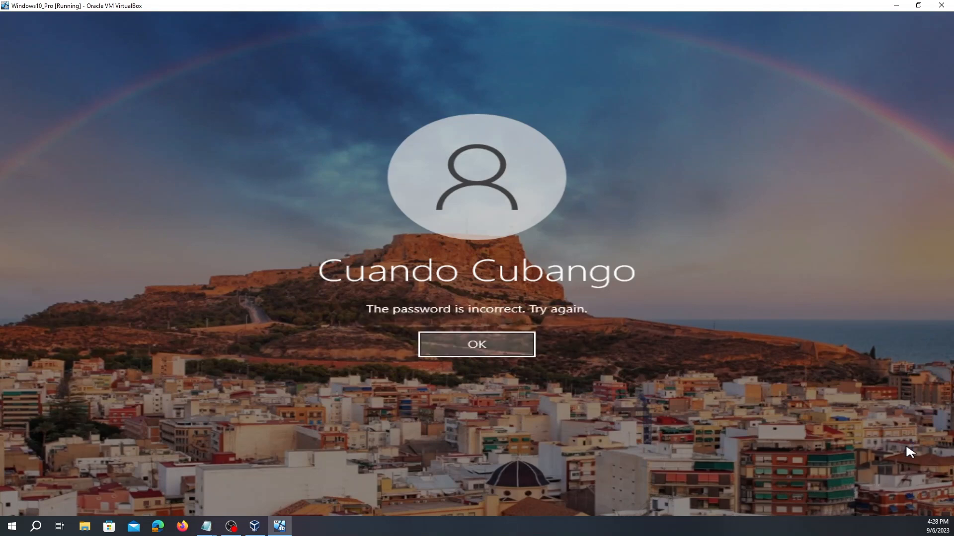
pyautogui.press('Return')
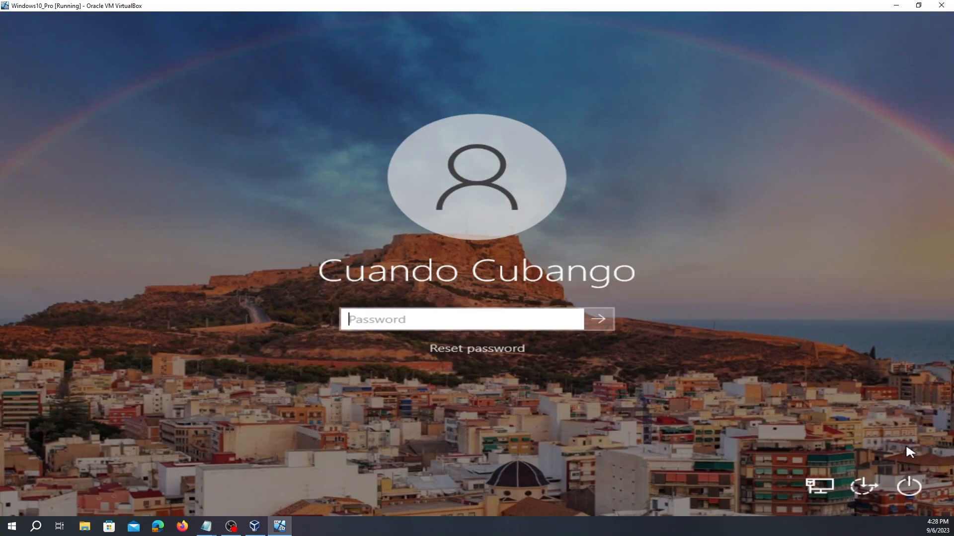
# - Re-enter the account password until the Windows 10 sign-in succeeds
pyautogui.press('capslock')
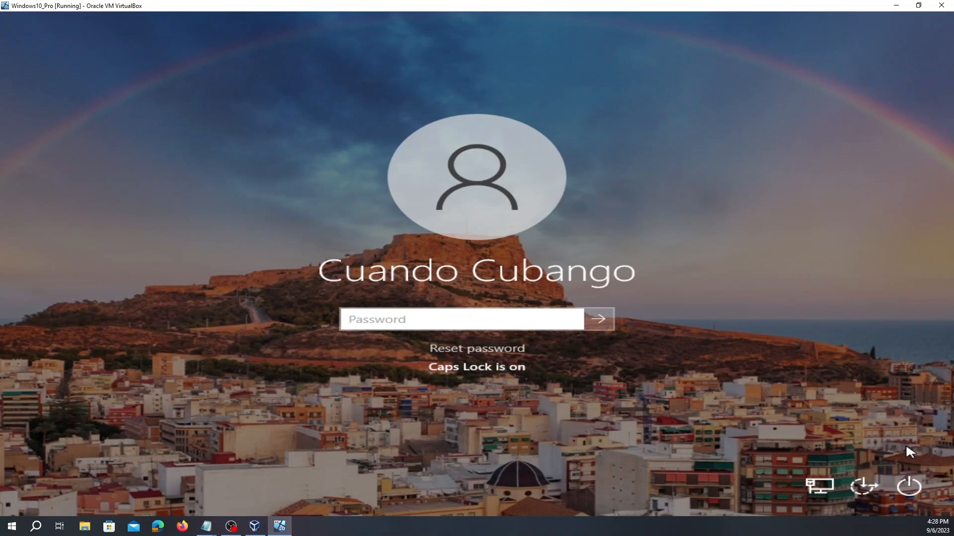
pyautogui.write('•')
pyautogui.press('capslock')
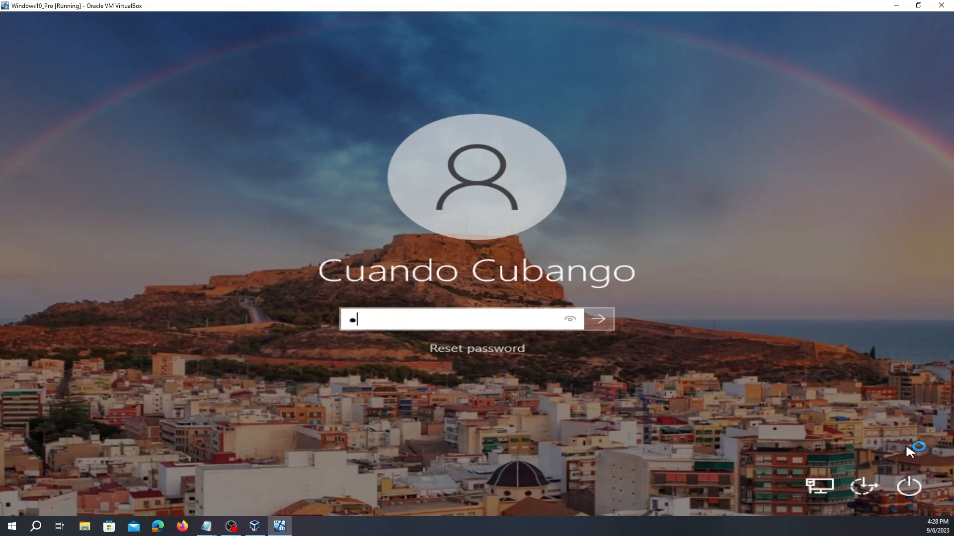
pyautogui.write('••••••••••')
pyautogui.press('Return')
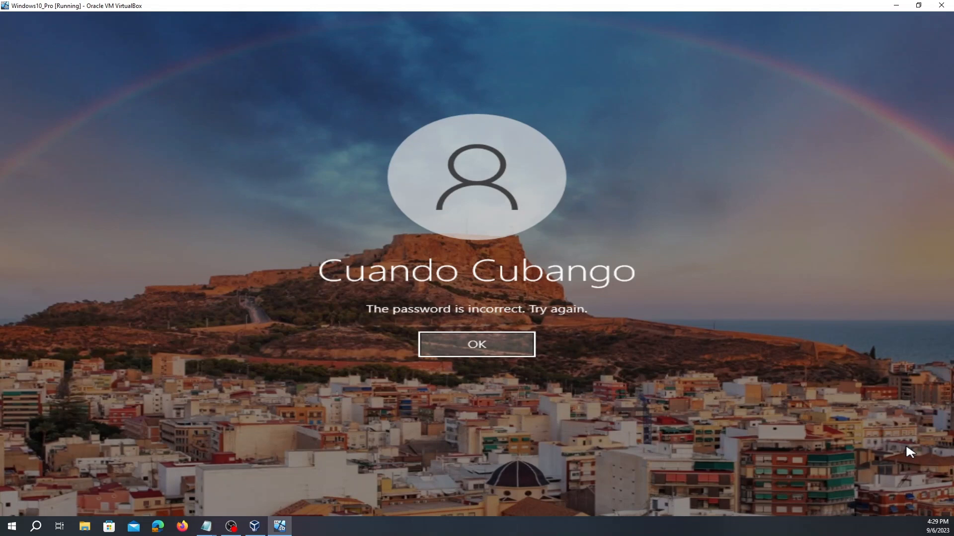
pyautogui.press('Return')
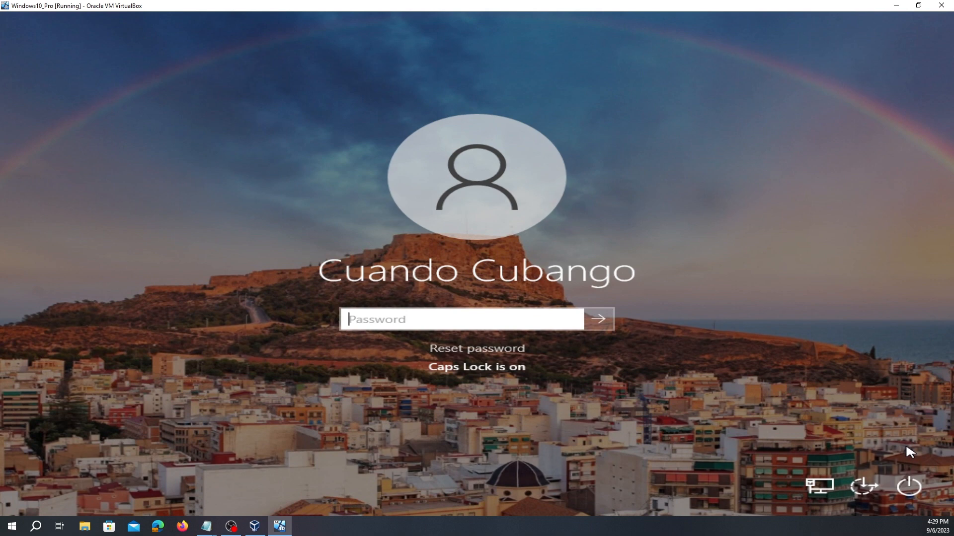
pyautogui.write('P')
pyautogui.press('capslock')
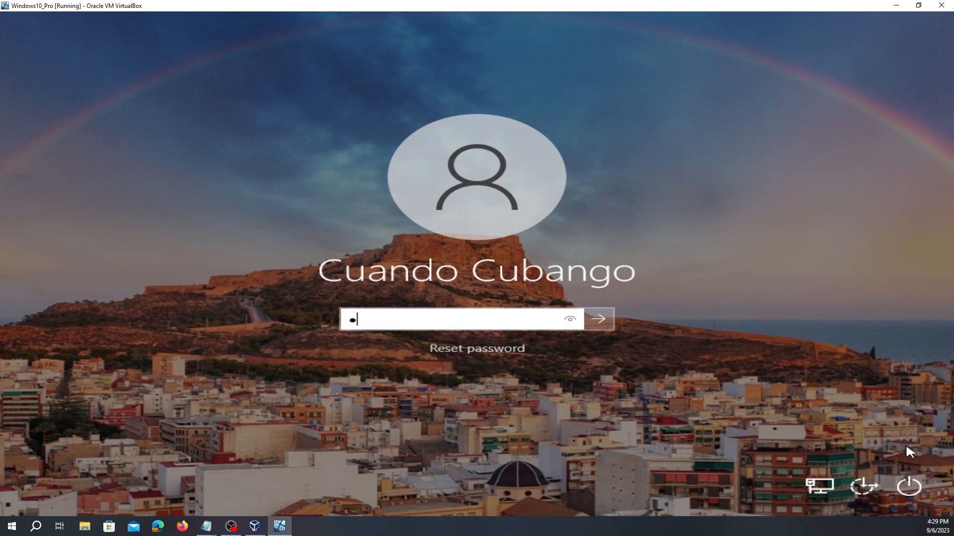
pyautogui.write('assword1234')
pyautogui.press('Return')
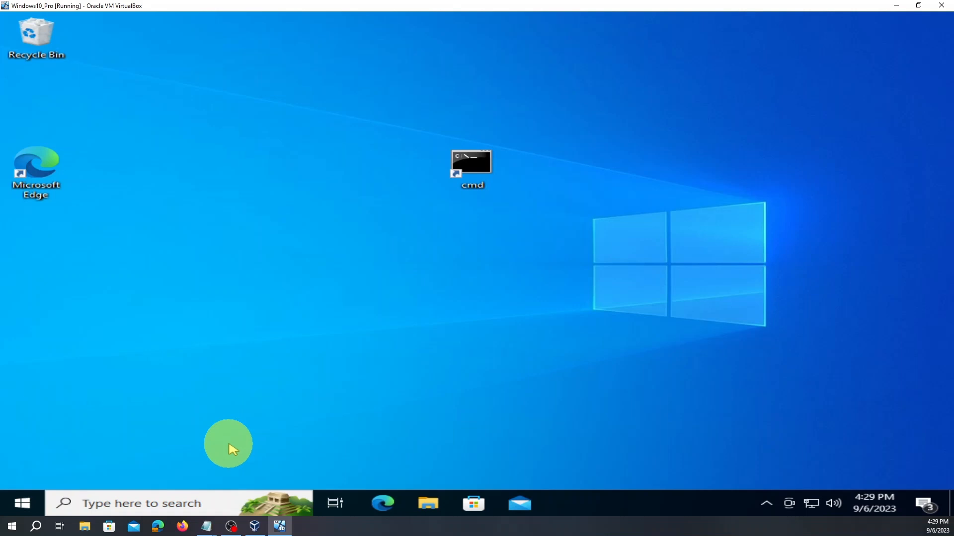
# - Find Run through taskbar search, replace services.msc with gpedit.msc, and run it
pyautogui.click(175, 502)
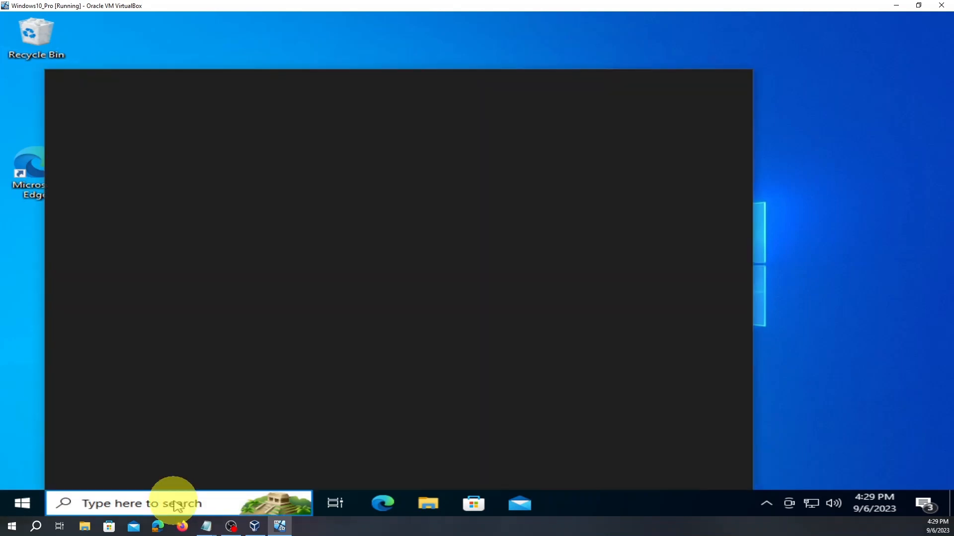
pyautogui.write('run')
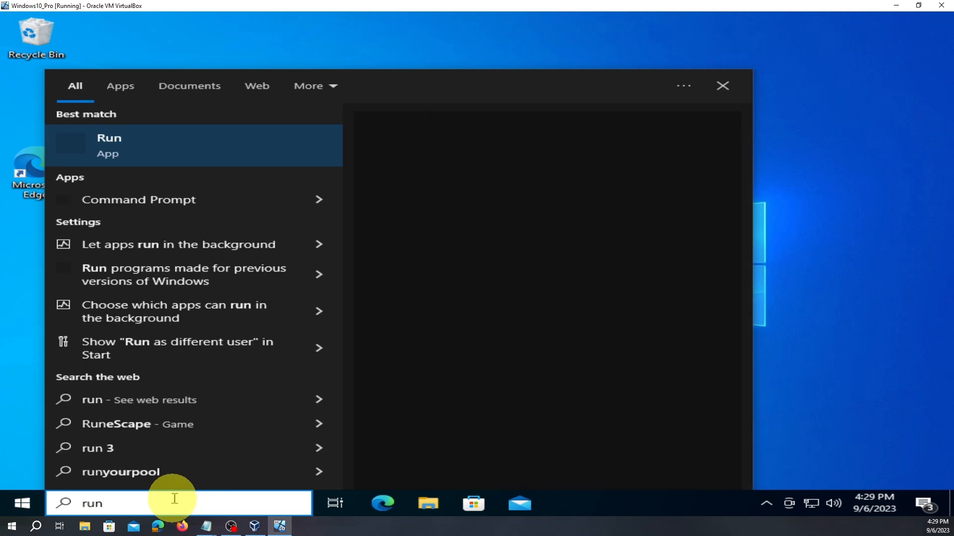
pyautogui.click(137, 149)
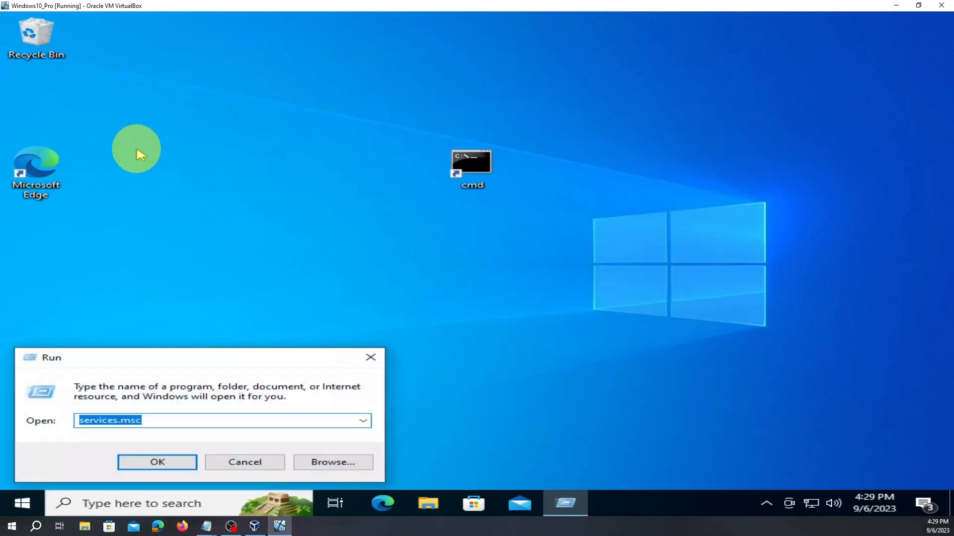
pyautogui.moveTo(252, 358); pyautogui.dragTo(460, 247)
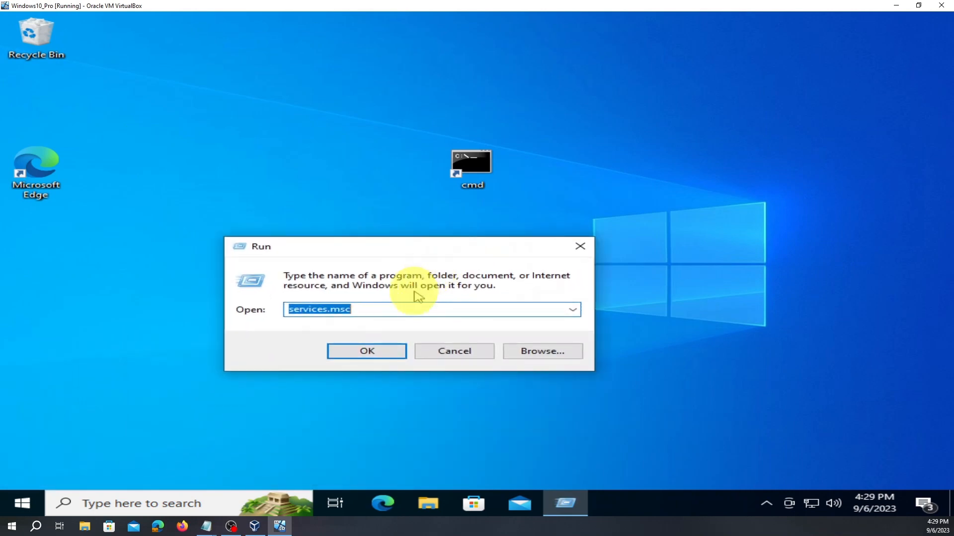
pyautogui.write('g')
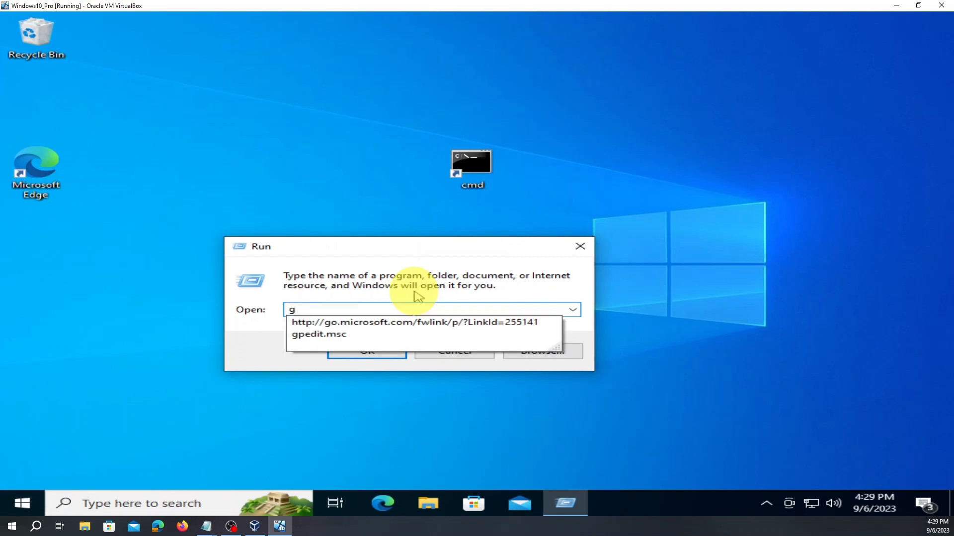
pyautogui.press('Down')
pyautogui.press('Down')
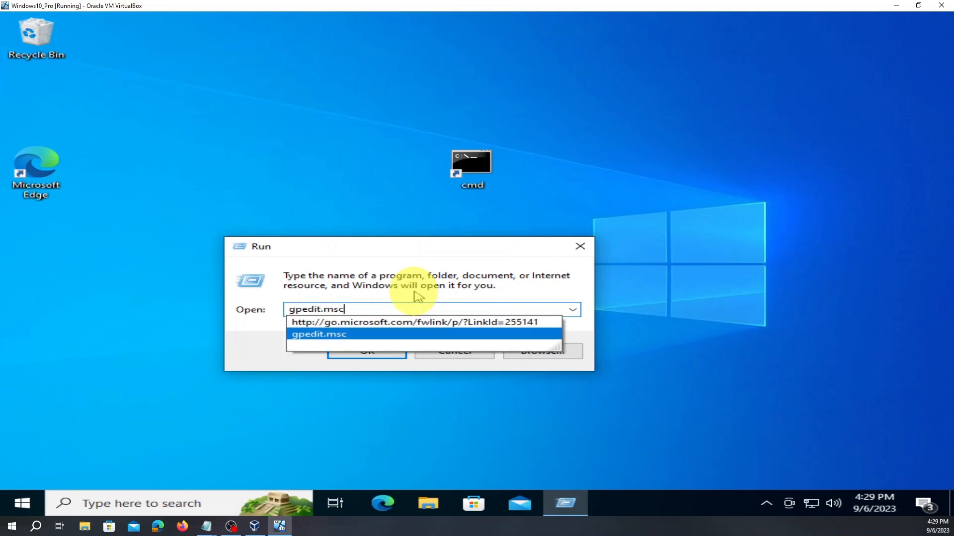
pyautogui.click(391, 334)
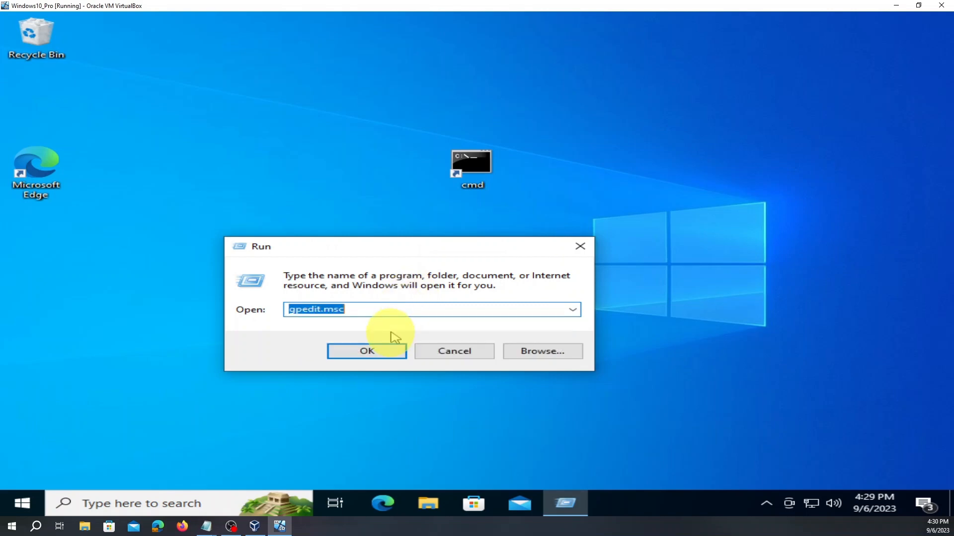
pyautogui.click(368, 352)
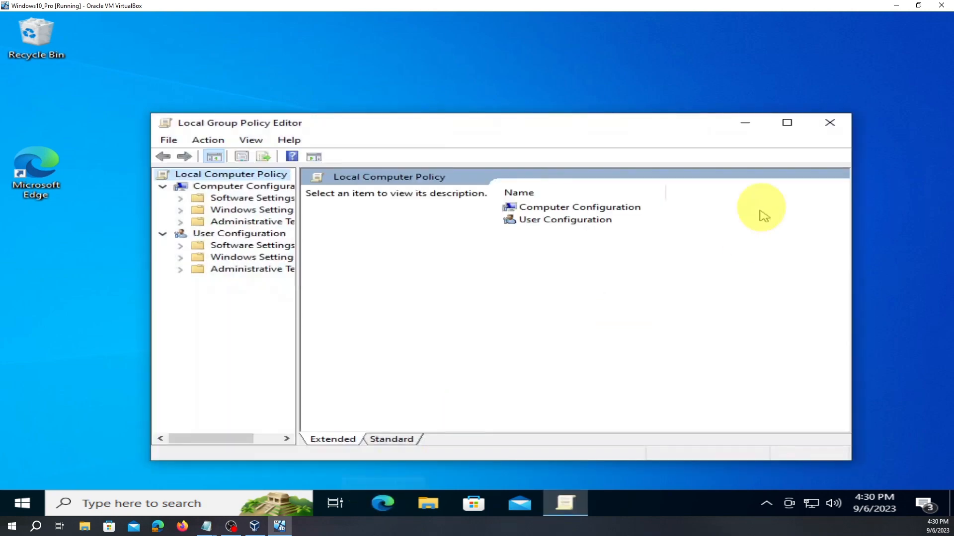
# - Maximize the editor, widen the tree, and expand Administrative Templates > Windows Components
pyautogui.click(787, 124)
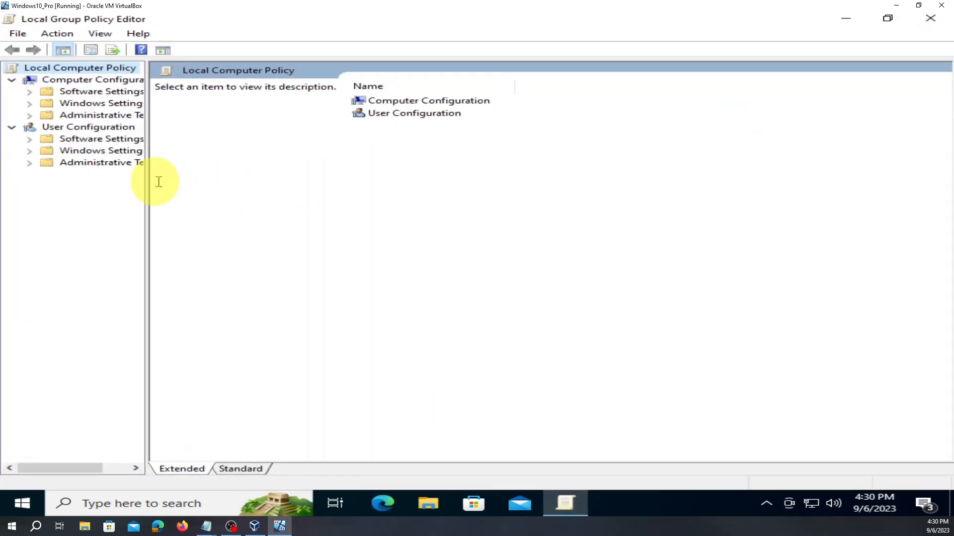
pyautogui.moveTo(145, 188); pyautogui.dragTo(257, 249)
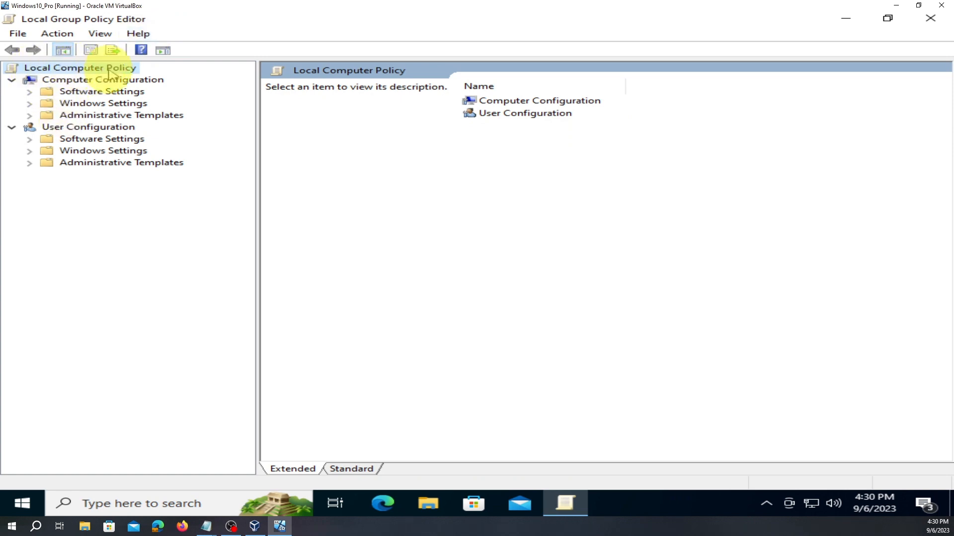
pyautogui.click(28, 115)
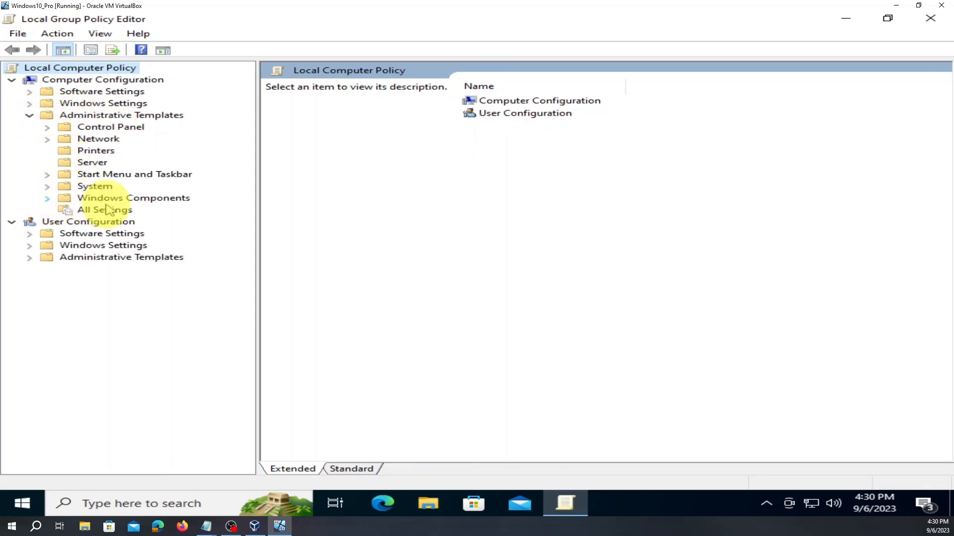
pyautogui.click(47, 200)
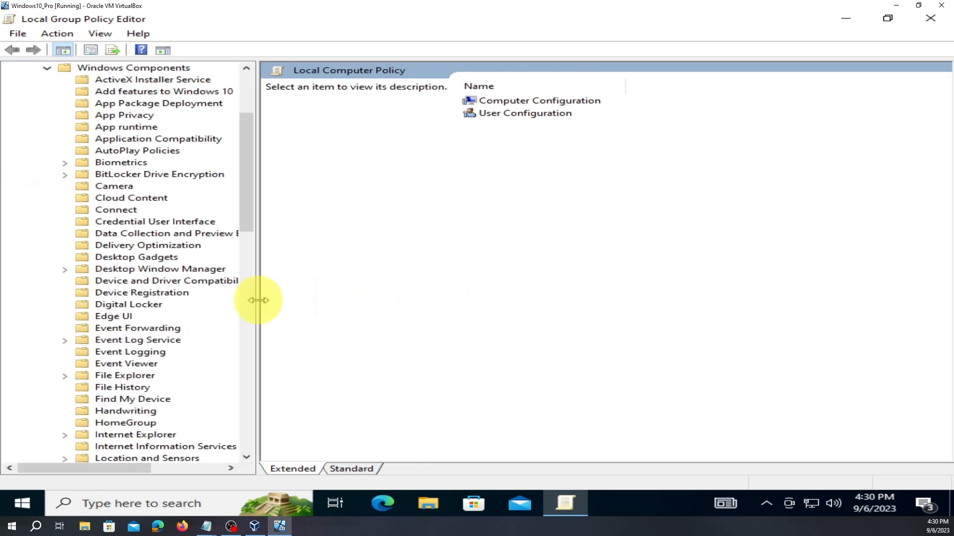
pyautogui.moveTo(258, 302); pyautogui.dragTo(427, 349)
# - Open Windows Update, confirm Configure Automatic Updates is Disabled, and close the editor
pyautogui.scroll(-17, 260, 326)
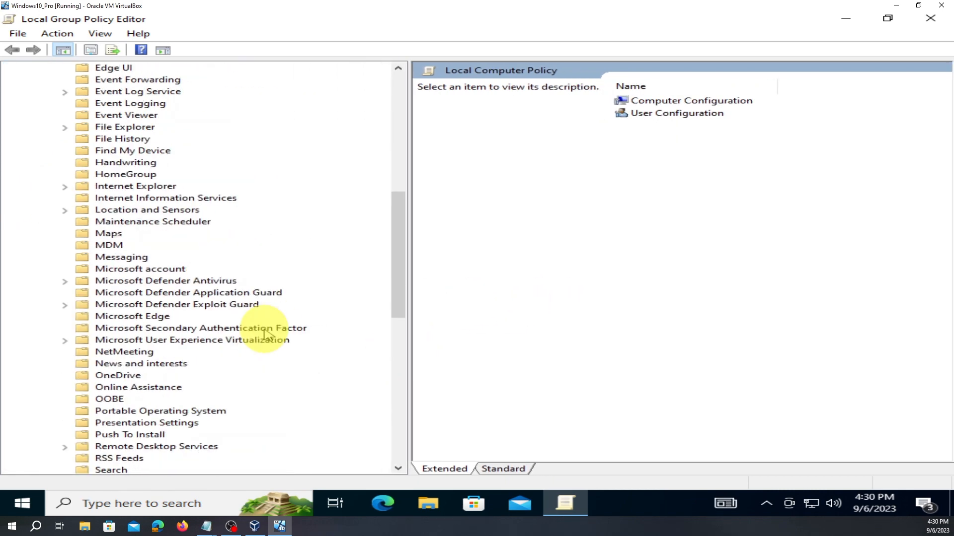
pyautogui.scroll(-3, 267, 334)
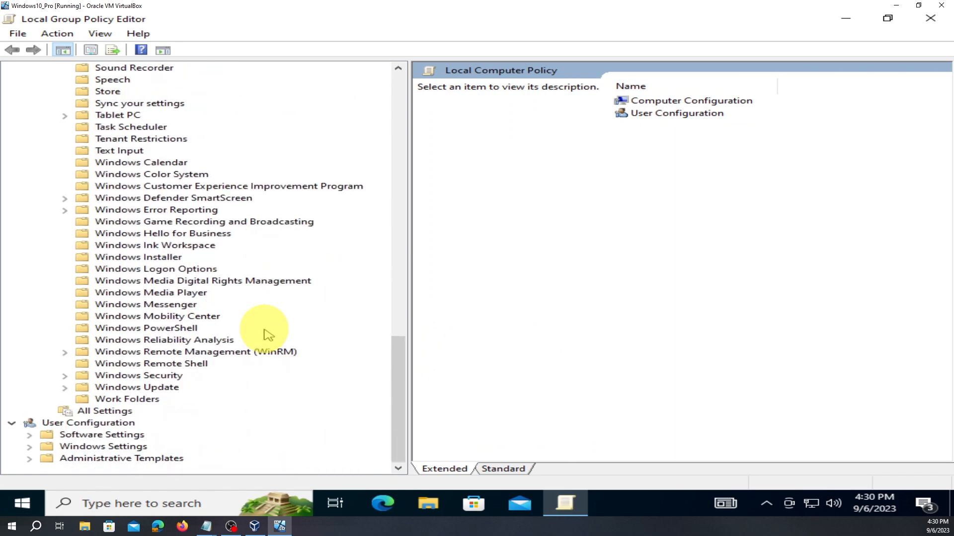
pyautogui.doubleClick(168, 388)
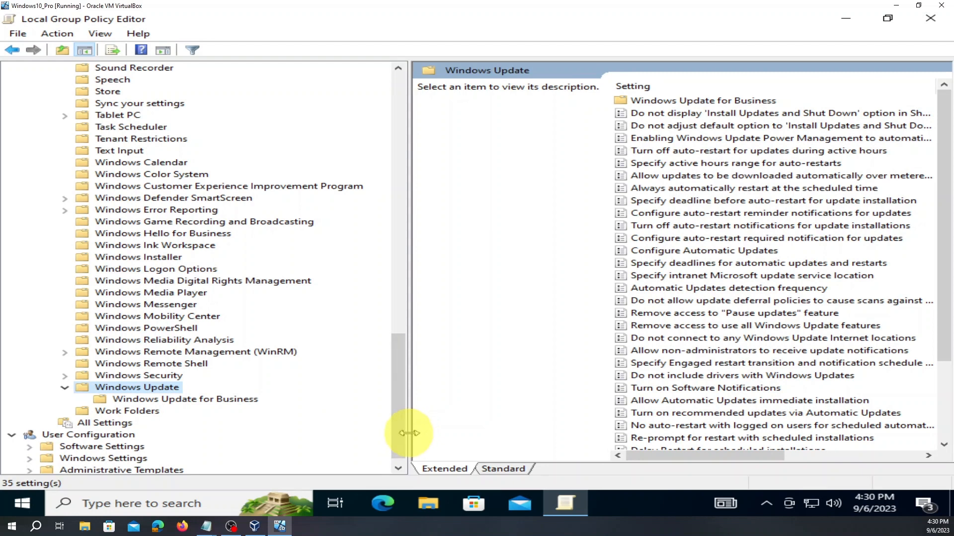
pyautogui.moveTo(408, 433); pyautogui.dragTo(56, 365)
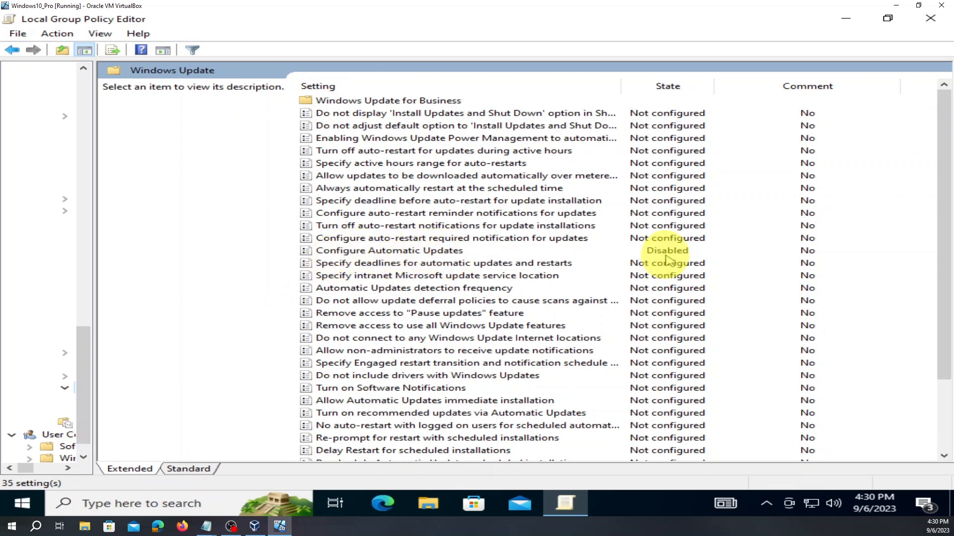
pyautogui.click(930, 20)
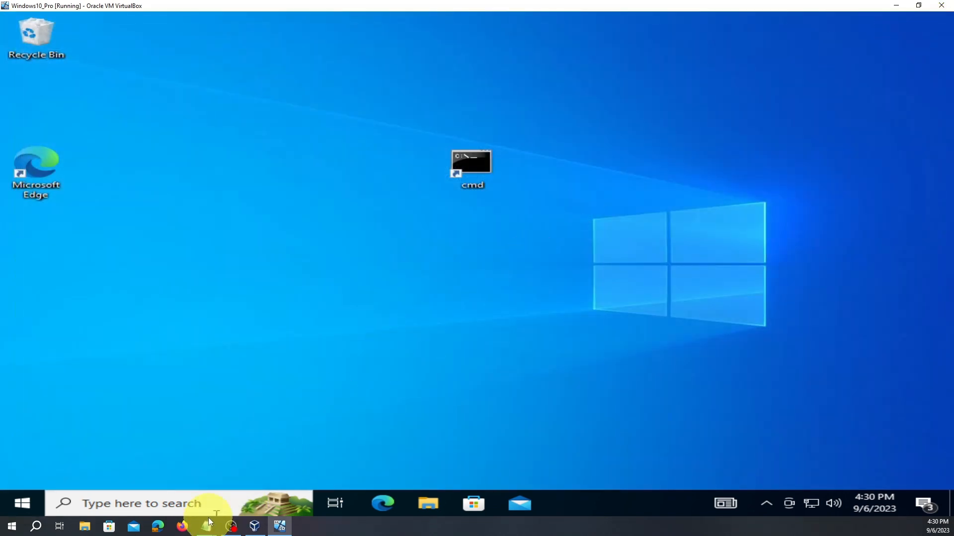
# - Open Run from taskbar search, centre it, and launch gpedit.msc
pyautogui.click(200, 504)
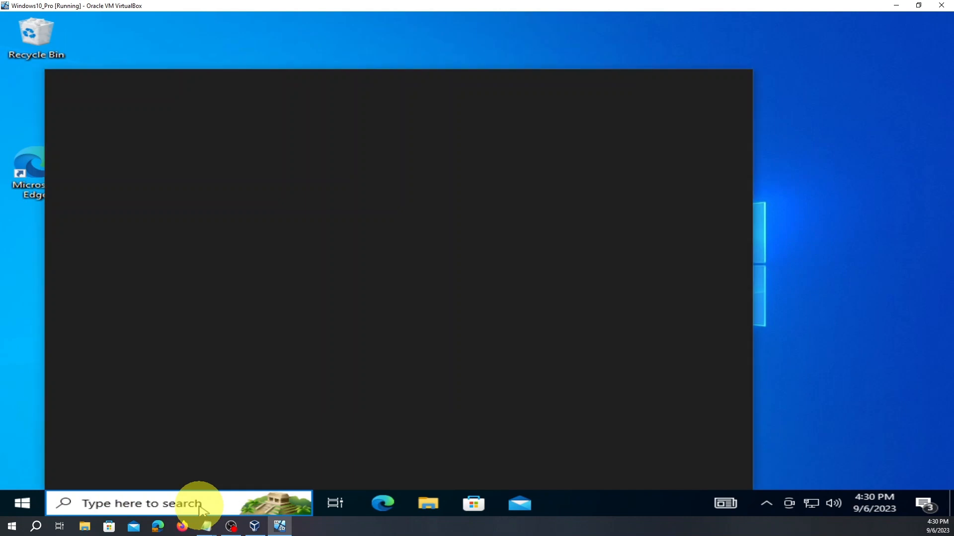
pyautogui.write('run')
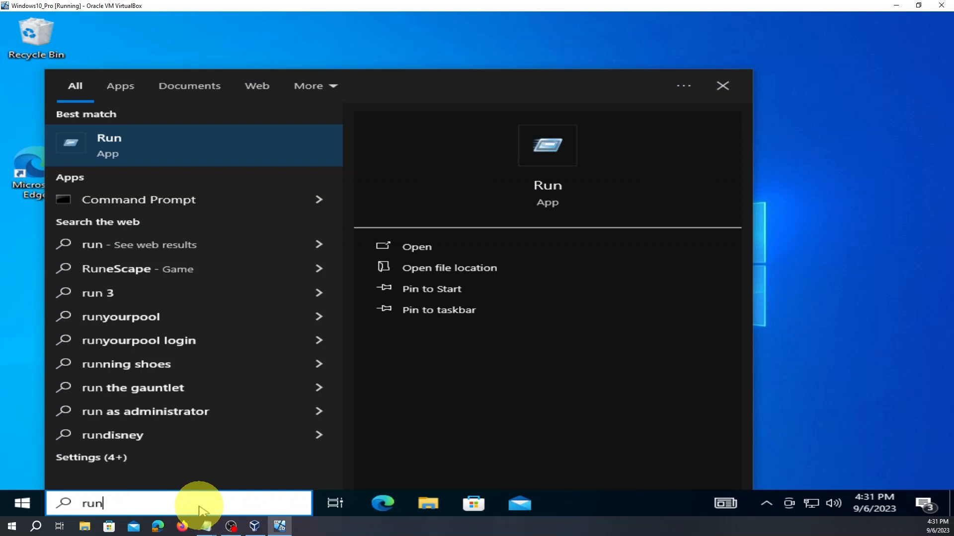
pyautogui.click(114, 148)
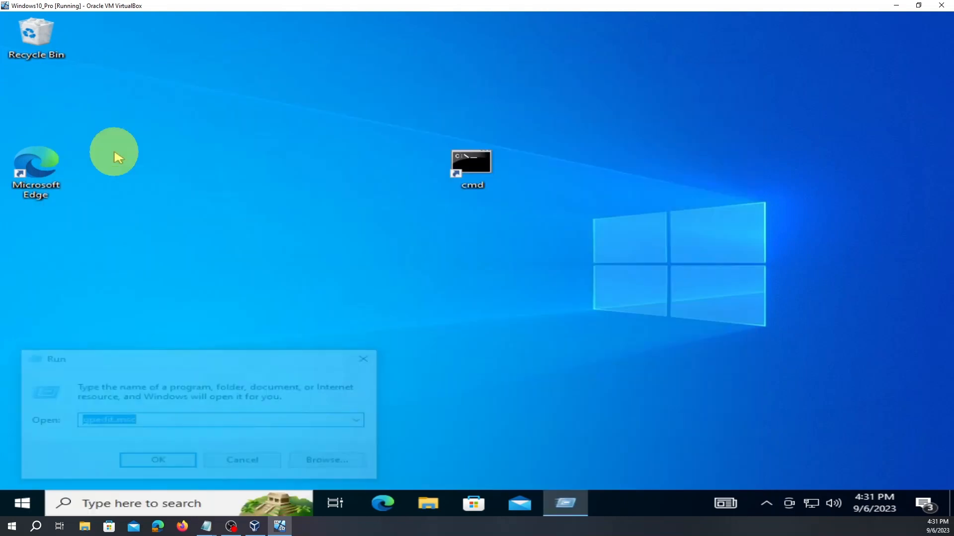
pyautogui.click(159, 422)
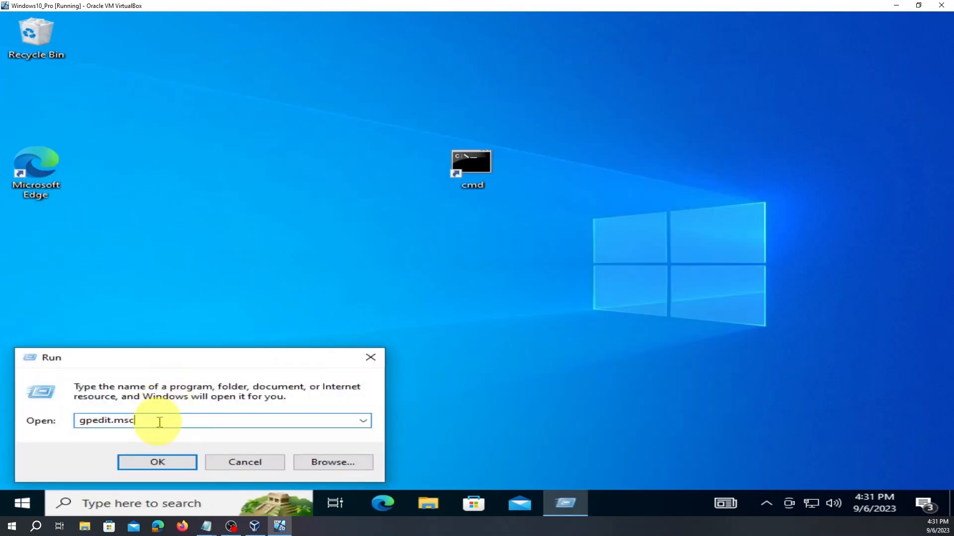
pyautogui.moveTo(219, 364); pyautogui.dragTo(410, 240)
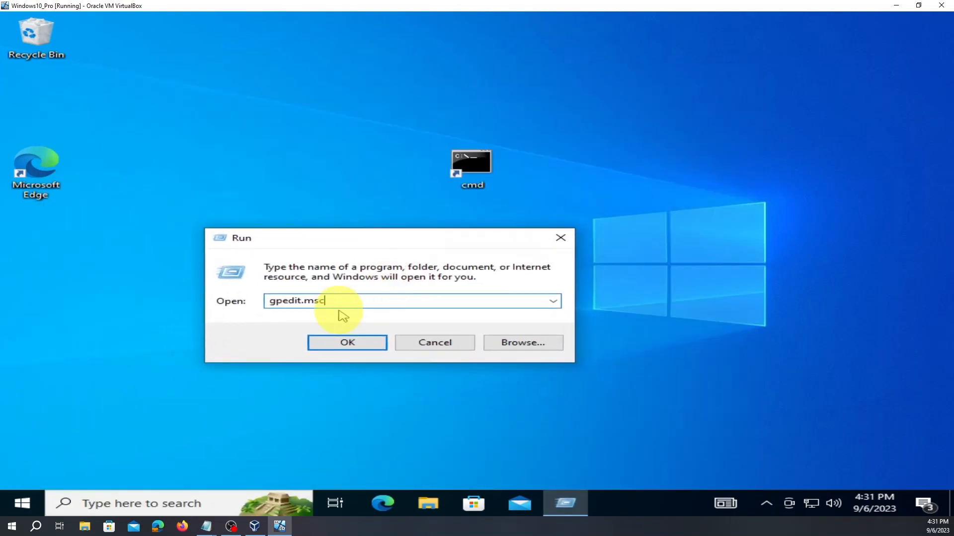
pyautogui.click(334, 347)
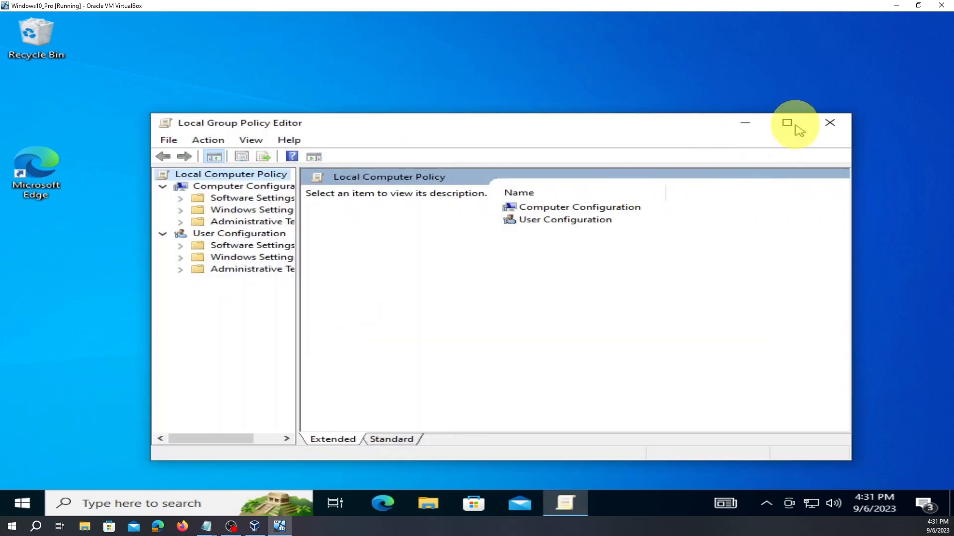
# - Maximize the policy editor, widen the tree pane, and expand Administrative Templates > Windows Components
pyautogui.click(796, 125)
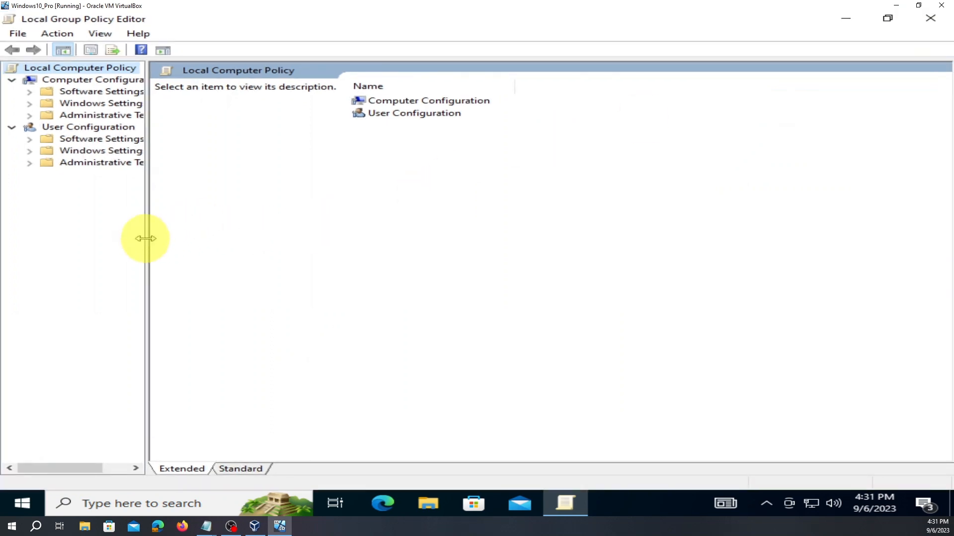
pyautogui.moveTo(147, 240); pyautogui.dragTo(291, 273)
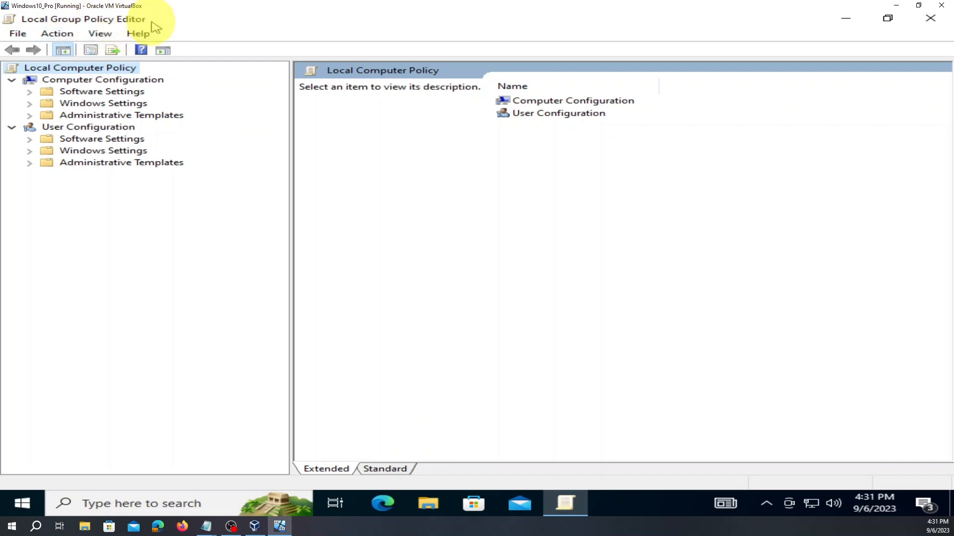
pyautogui.click(30, 71)
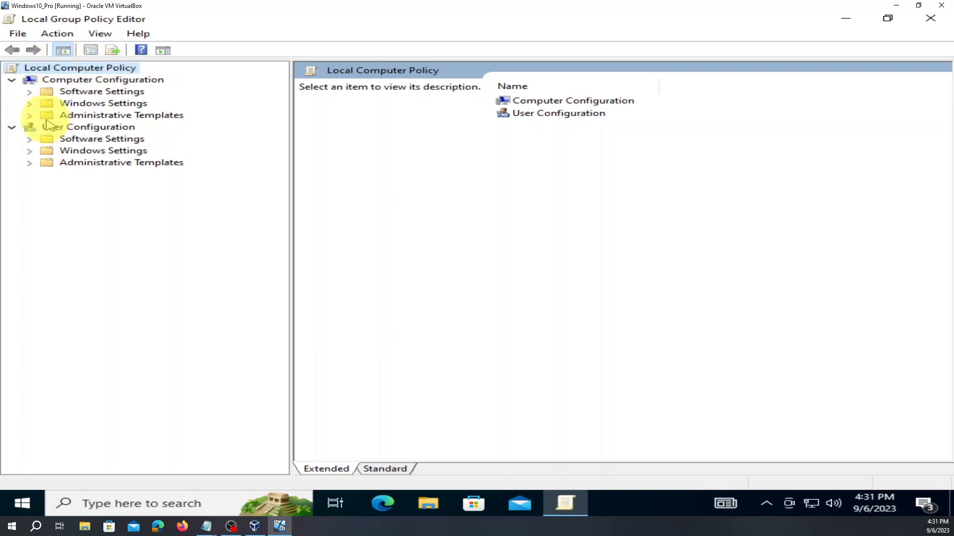
pyautogui.click(30, 117)
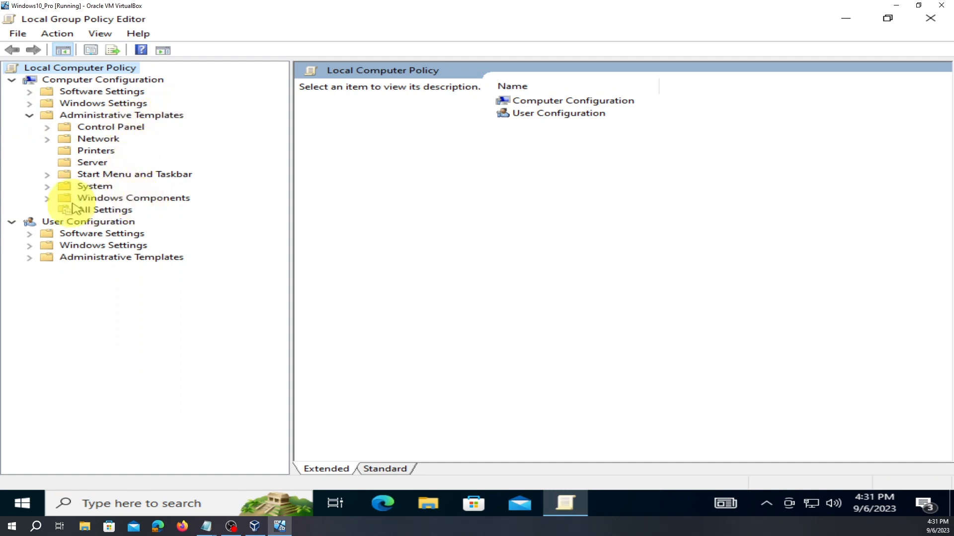
pyautogui.click(48, 199)
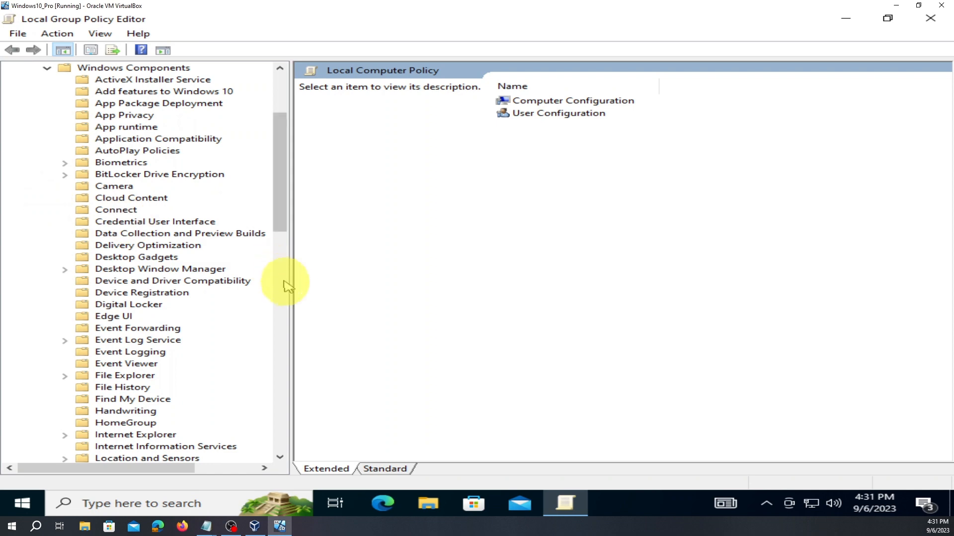
# - Open the Windows Update folder and widen the settings list so the State column shows
pyautogui.moveTo(290, 282); pyautogui.dragTo(405, 317)
pyautogui.scroll(-11, 390, 326)
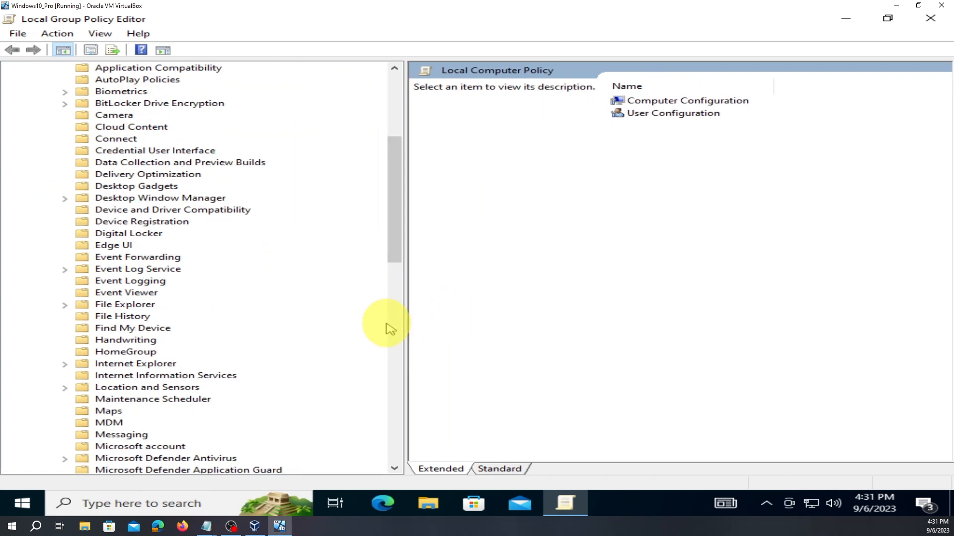
pyautogui.scroll(-9, 390, 328)
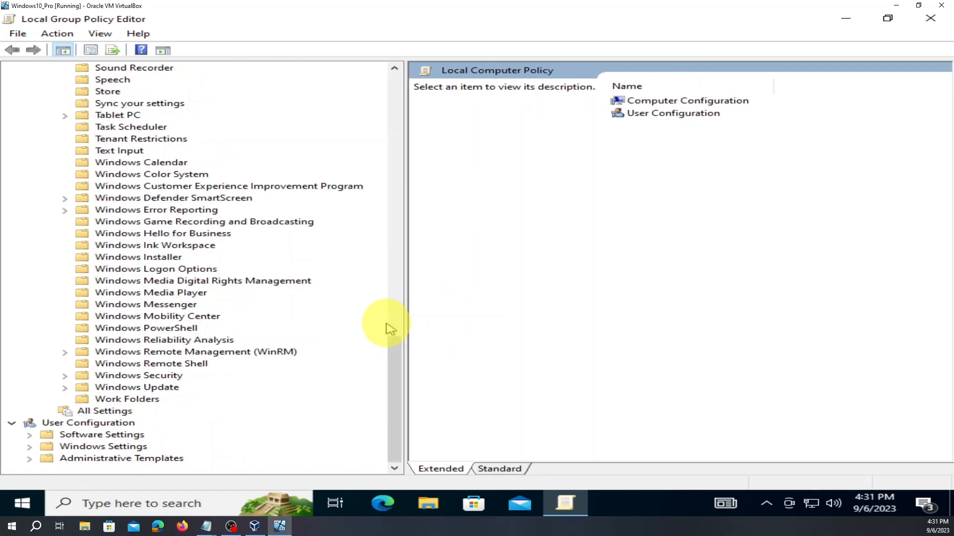
pyautogui.doubleClick(158, 388)
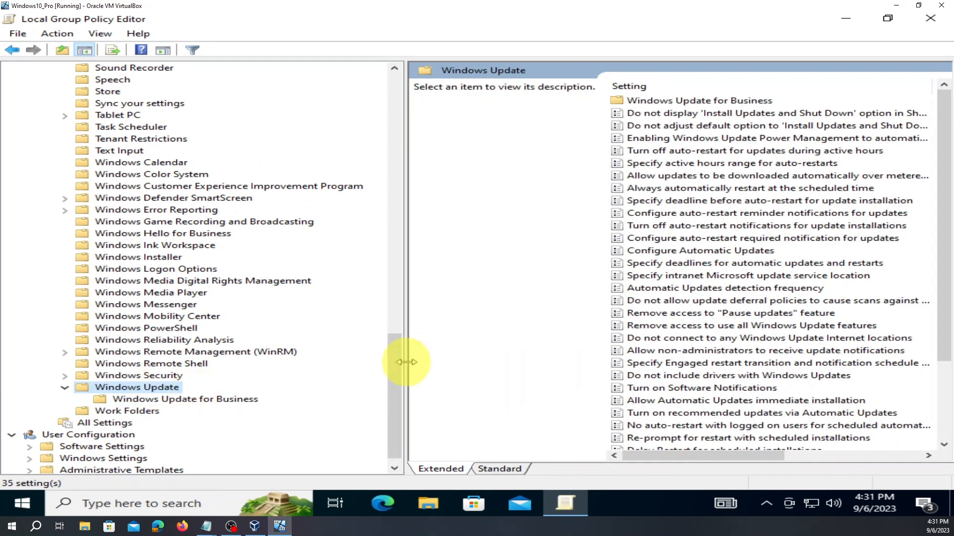
pyautogui.moveTo(406, 362); pyautogui.dragTo(98, 319)
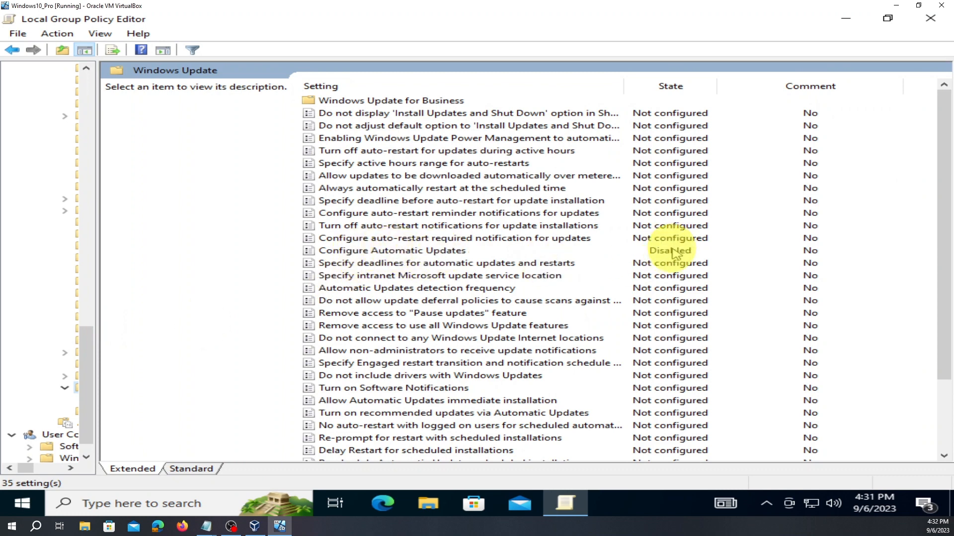
# - Reset Configure Automatic Updates from Disabled to Not Configured in its maximized dialog and apply
pyautogui.rightClick(458, 252)
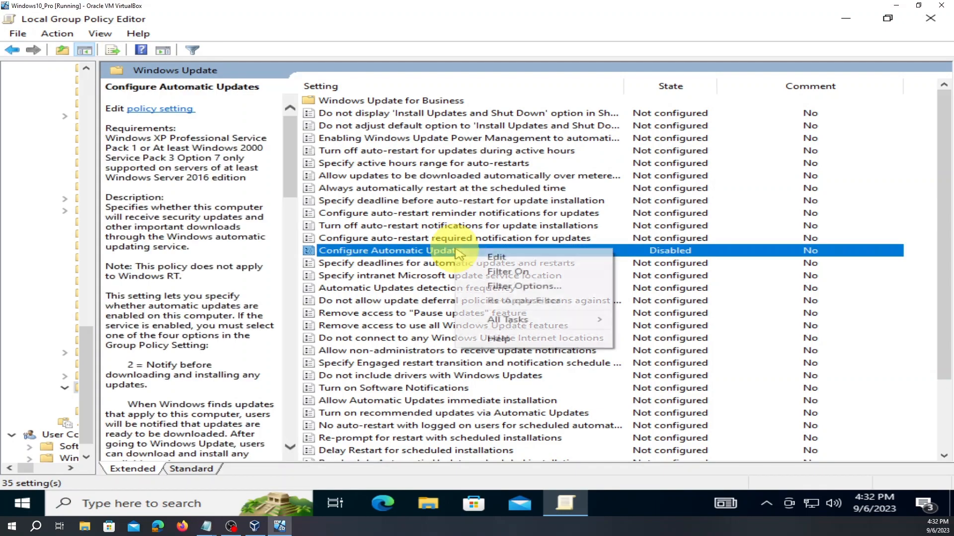
pyautogui.click(420, 257)
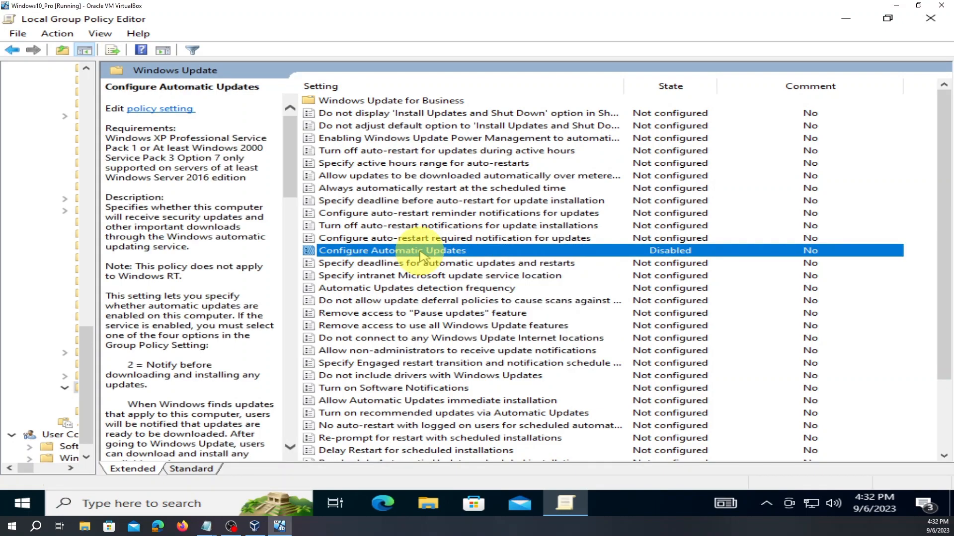
pyautogui.doubleClick(421, 257)
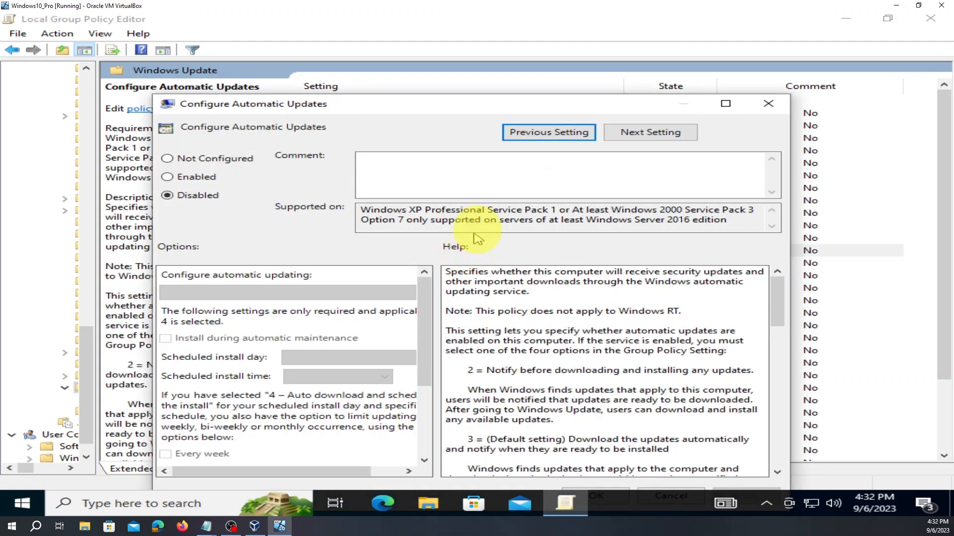
pyautogui.click(725, 104)
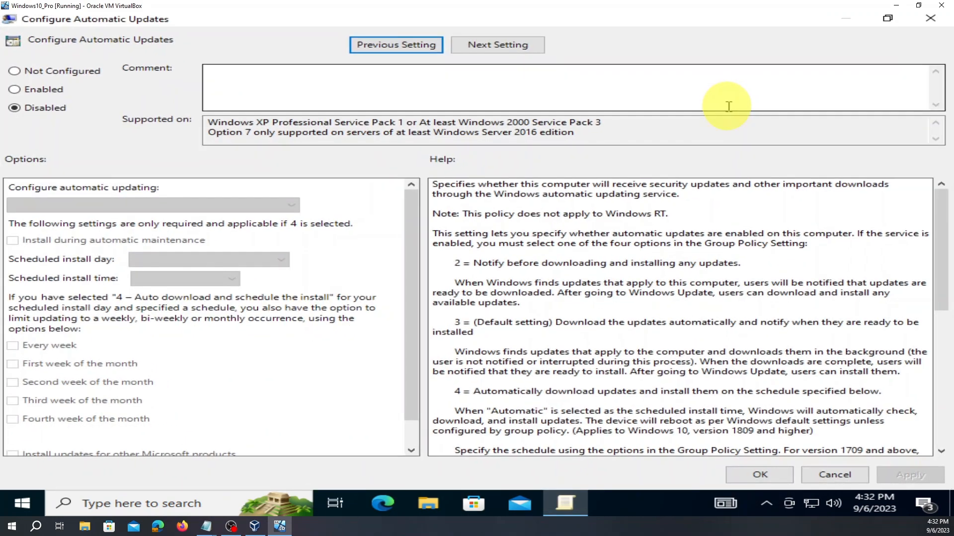
pyautogui.click(17, 73)
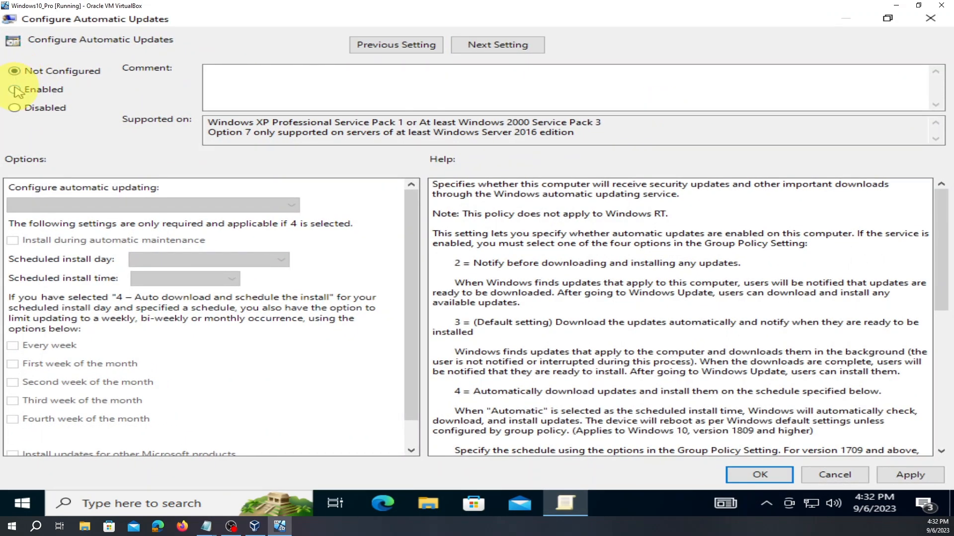
pyautogui.click(16, 90)
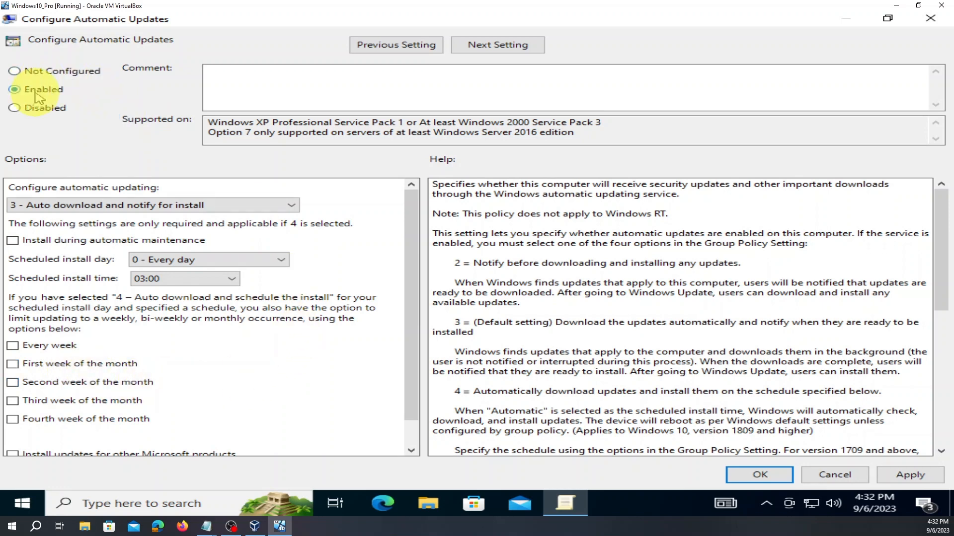
pyautogui.click(19, 73)
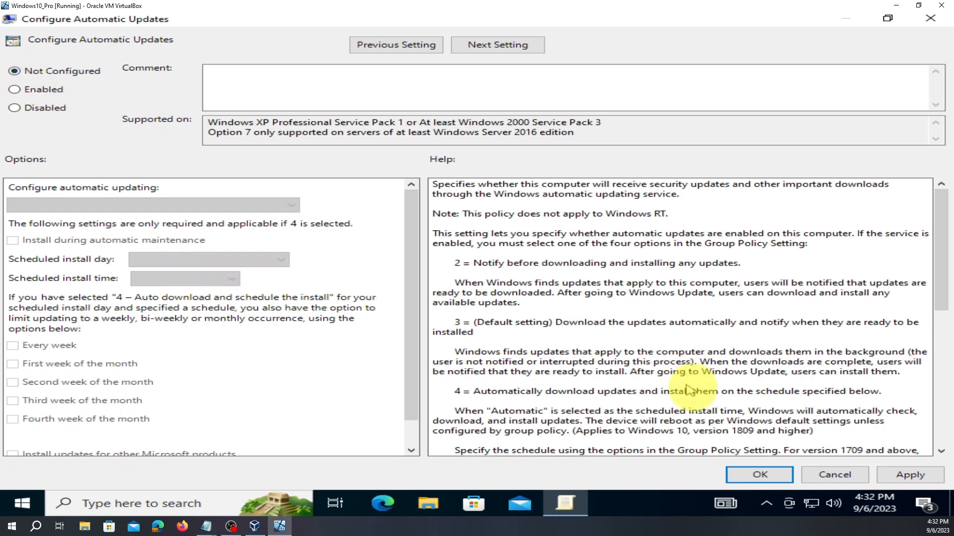
pyautogui.click(911, 480)
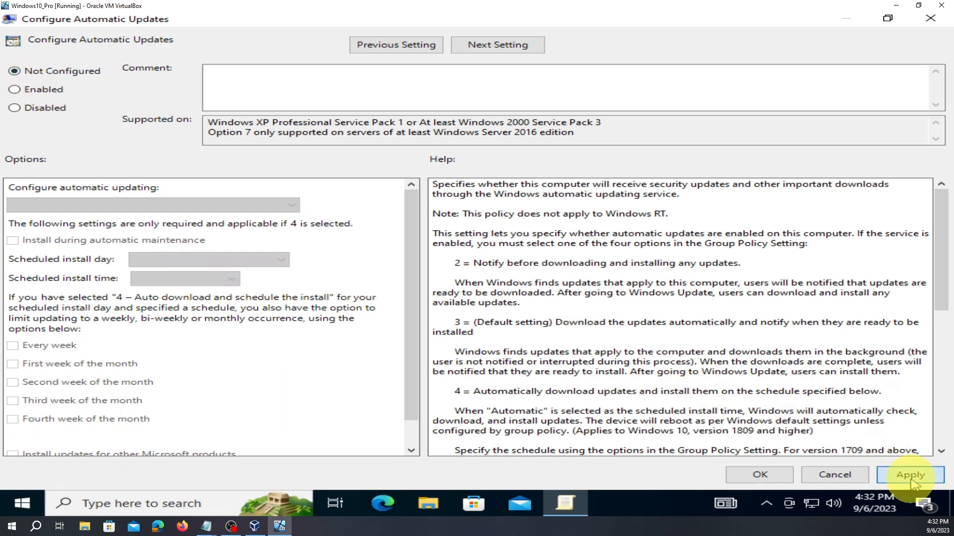
pyautogui.click(780, 480)
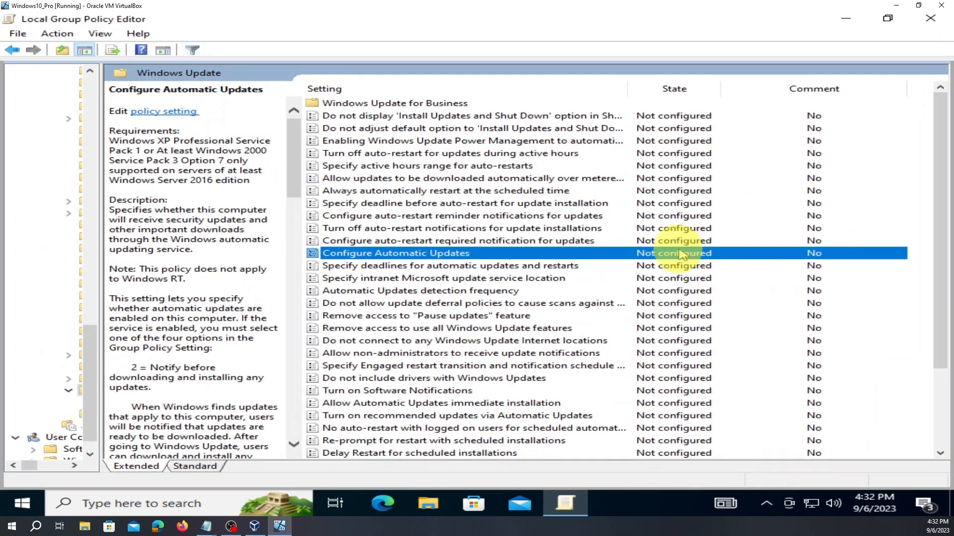
# - Save Configure Automatic Updates as Enabled, close Local Group Policy Editor, and open the Start menu
pyautogui.doubleClick(566, 254)
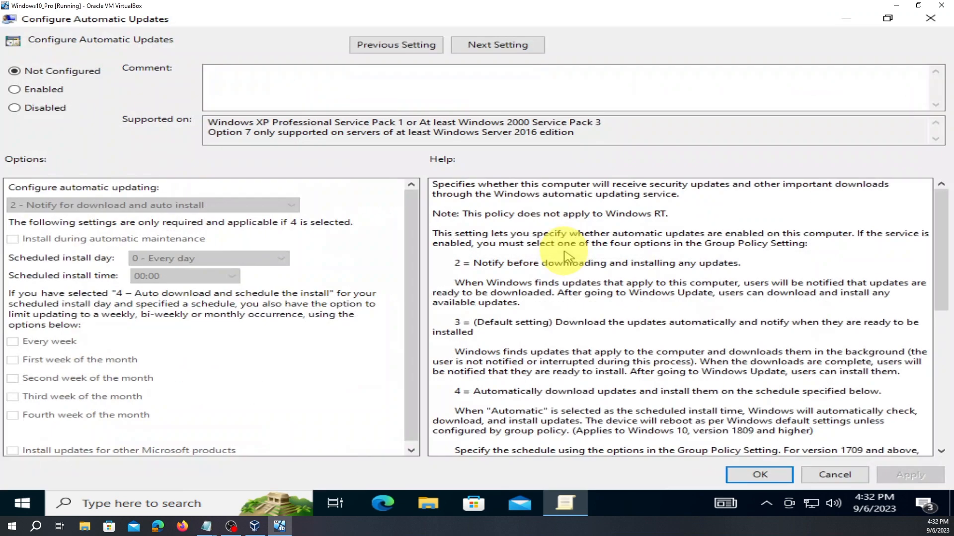
pyautogui.click(14, 90)
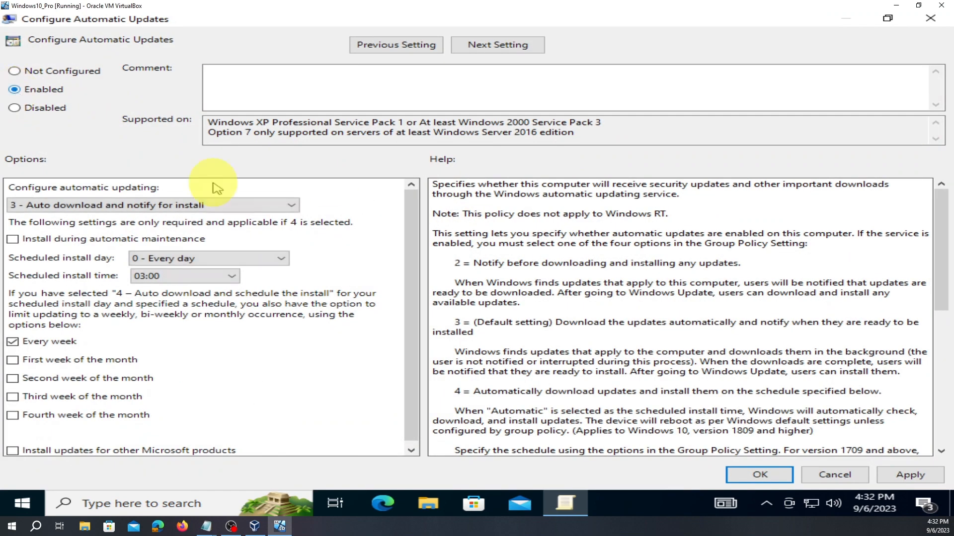
pyautogui.click(909, 475)
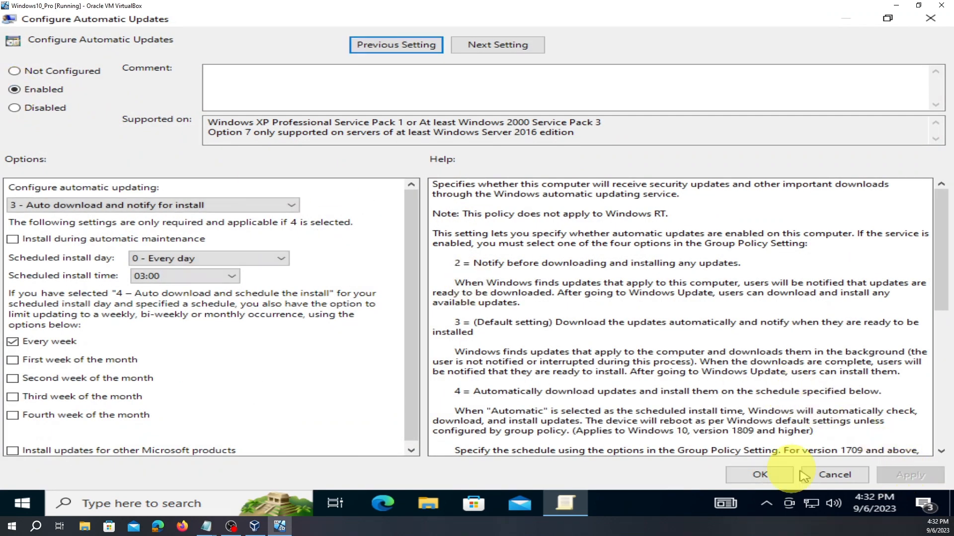
pyautogui.click(774, 477)
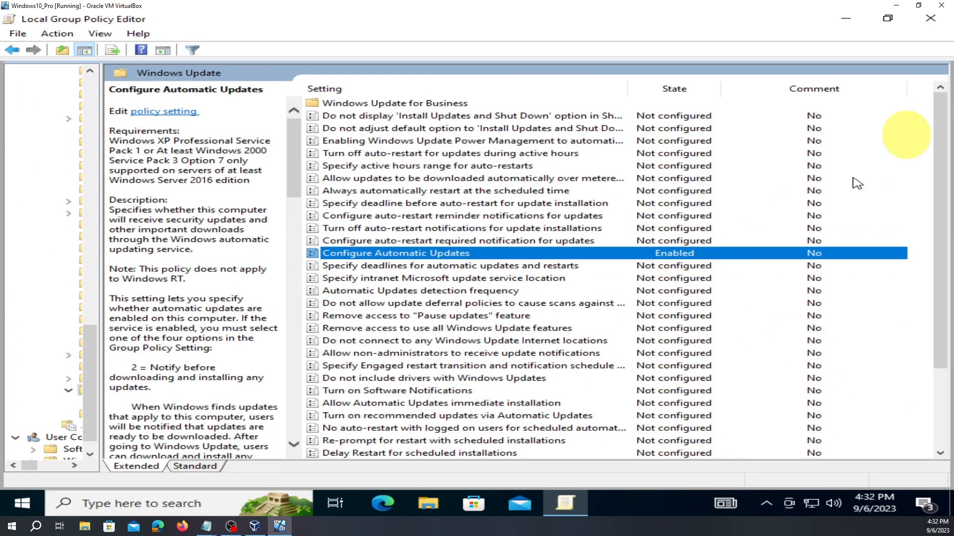
pyautogui.click(930, 19)
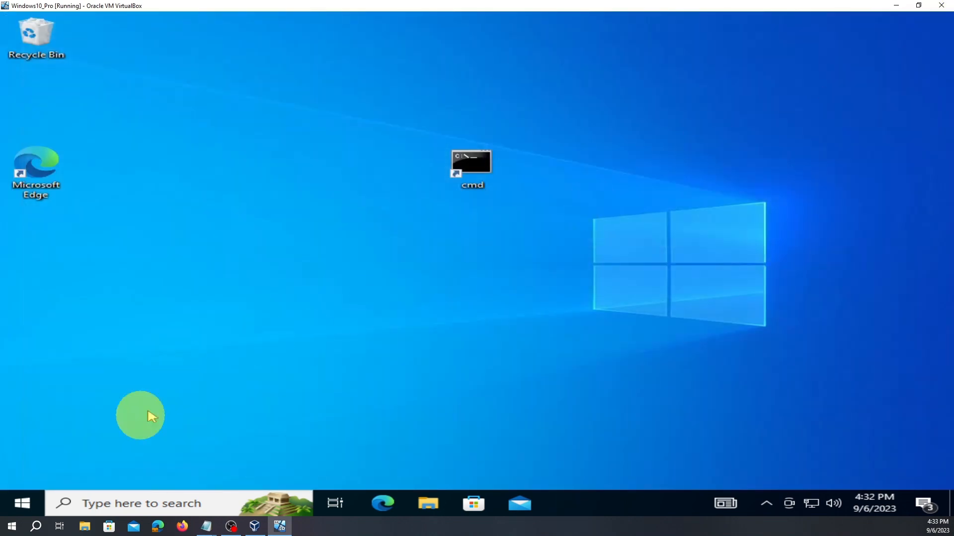
pyautogui.click(23, 503)
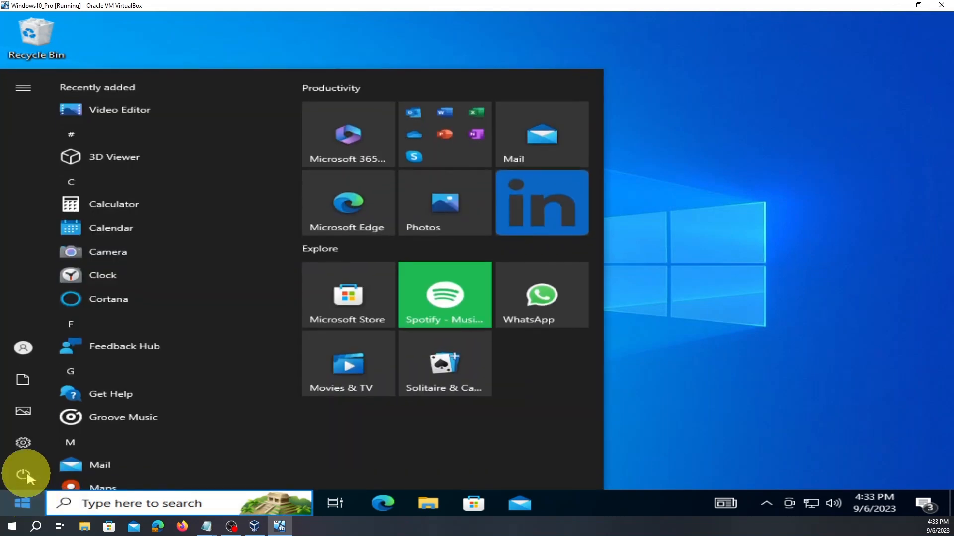